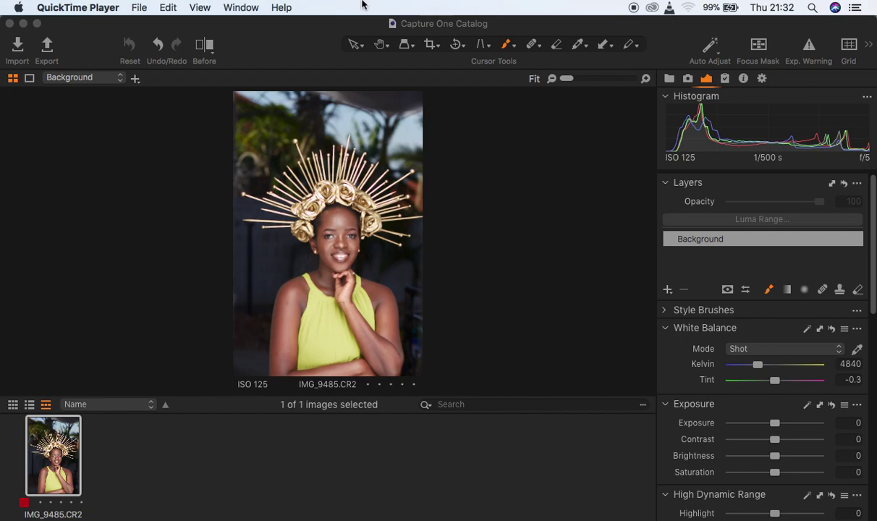
# - Choose the Select cursor tool and switch the workspace layout to Migration
pyautogui.click(337, 43)
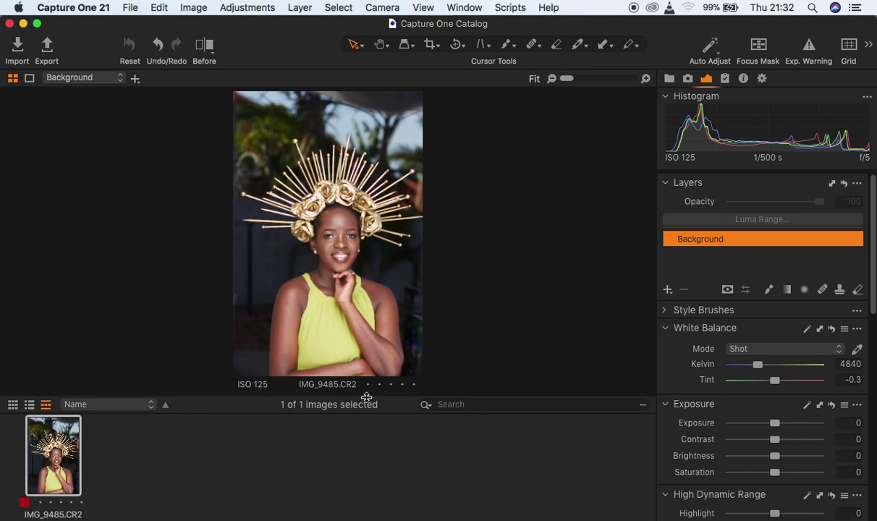
pyautogui.moveTo(367, 398); pyautogui.dragTo(368, 443)
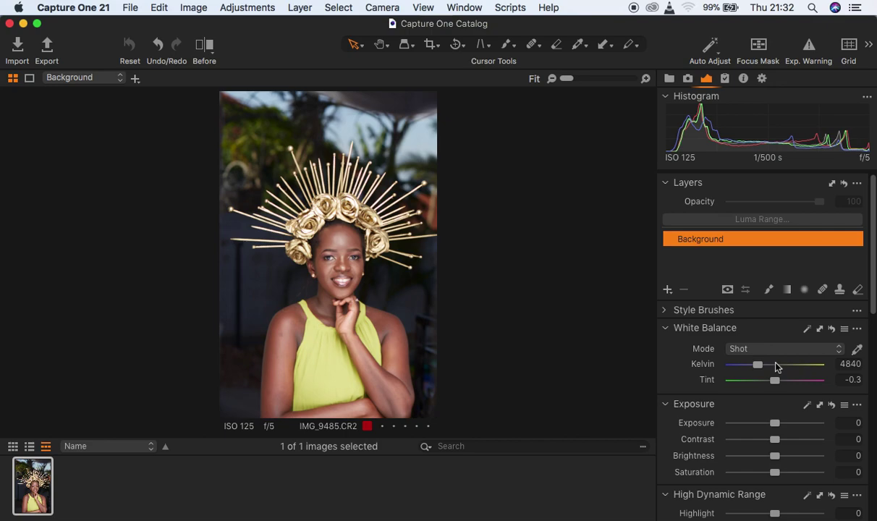
pyautogui.click(472, 7)
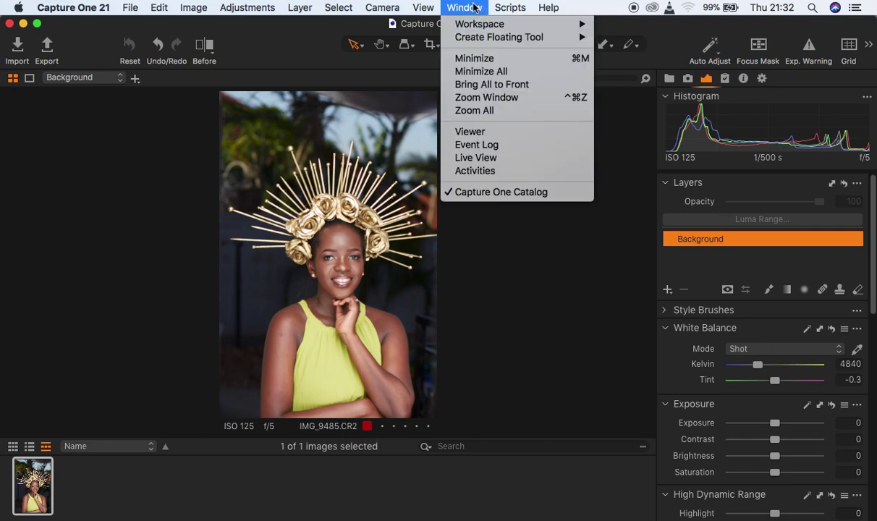
pyautogui.moveTo(480, 24)
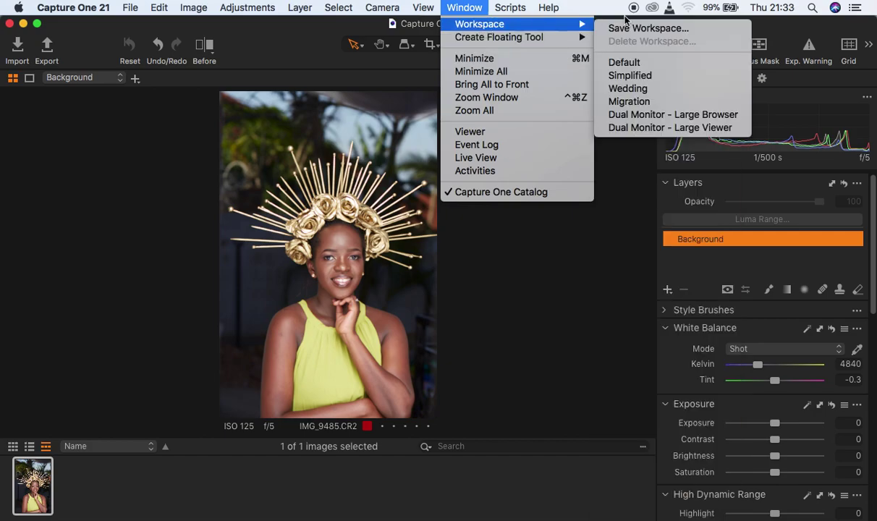
pyautogui.click(645, 103)
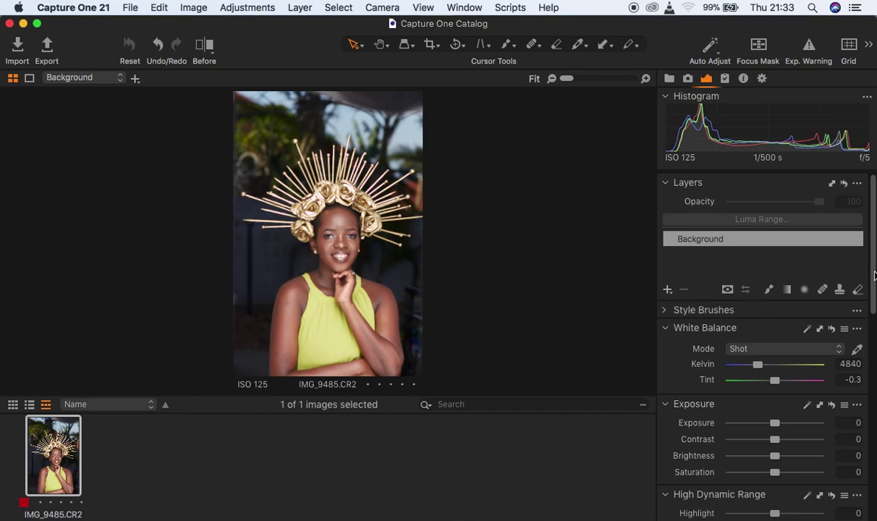
# - In the Background's High Dynamic Range settings, set Highlight to -100, White to -88 and Black to -16
pyautogui.moveTo(874, 275); pyautogui.dragTo(867, 343)
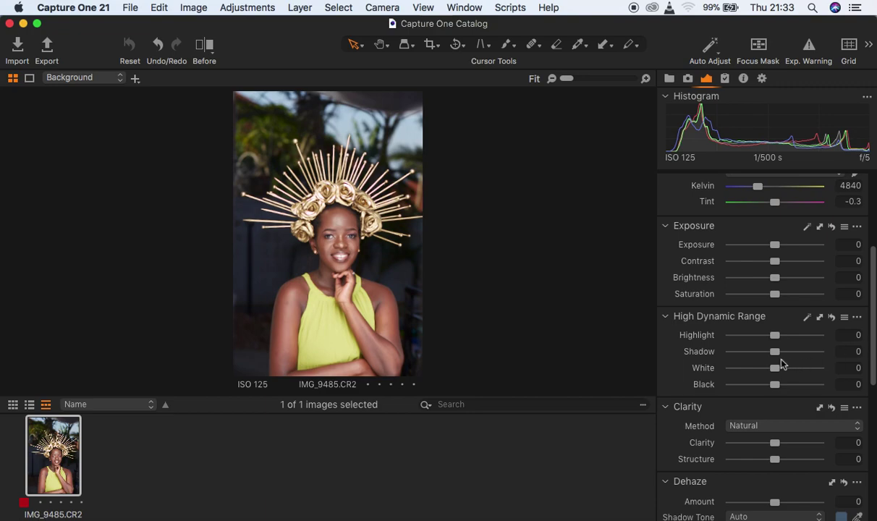
pyautogui.moveTo(776, 338); pyautogui.dragTo(730, 337)
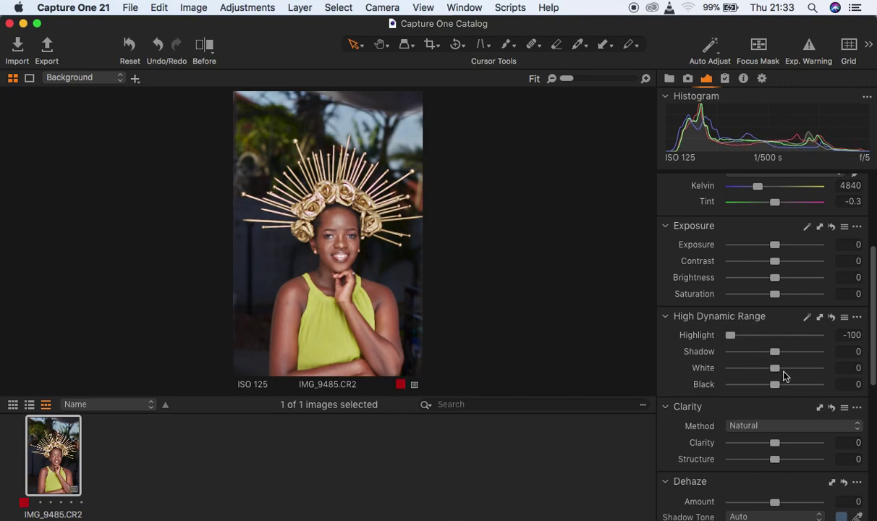
pyautogui.moveTo(775, 369); pyautogui.dragTo(741, 368)
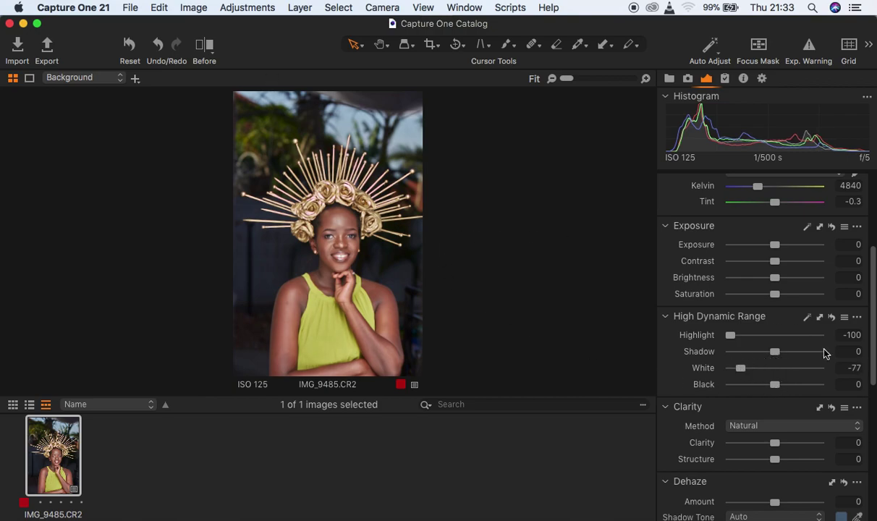
pyautogui.moveTo(741, 369); pyautogui.dragTo(772, 391)
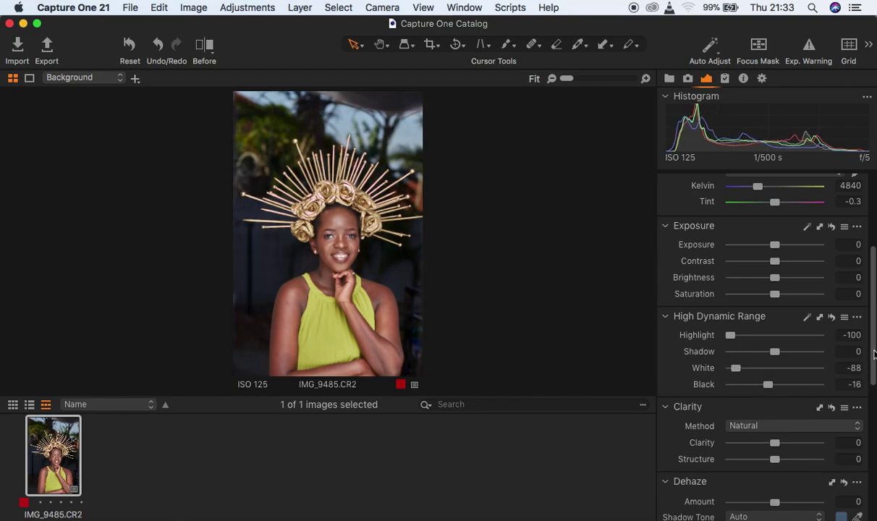
# - Set the Background's Clarity to 6 with the Natural method and its Dehaze amount to 2
pyautogui.moveTo(775, 443); pyautogui.dragTo(778, 444)
pyautogui.scroll(-5, 870, 369)
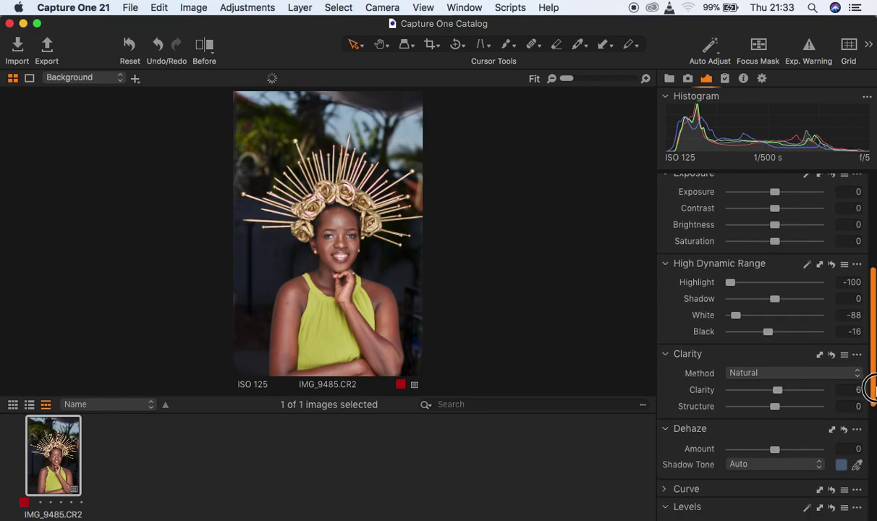
pyautogui.moveTo(777, 418); pyautogui.dragTo(779, 418)
# - Turn on the exposure warning and set the RGB input levels to 8 for shadows and 250 for highlights
pyautogui.moveTo(873, 393); pyautogui.dragTo(875, 438)
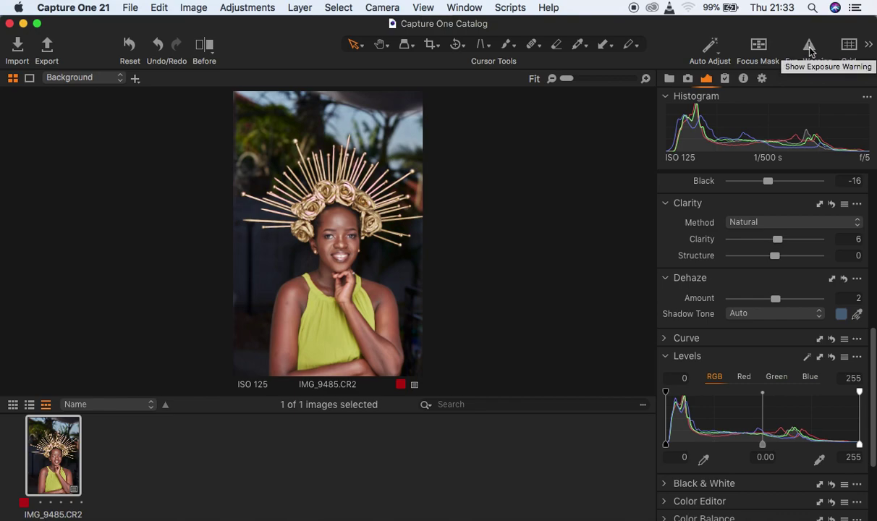
pyautogui.click(810, 50)
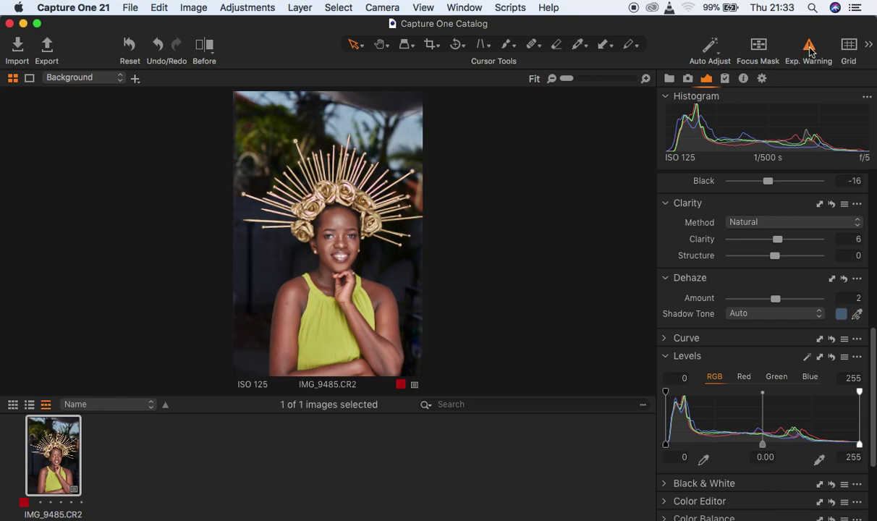
pyautogui.moveTo(666, 447); pyautogui.dragTo(672, 448)
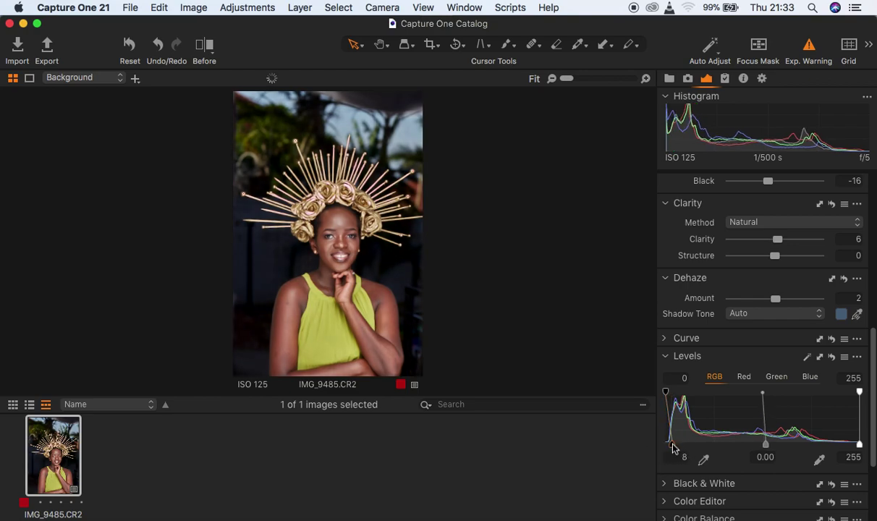
pyautogui.moveTo(860, 445); pyautogui.dragTo(855, 445)
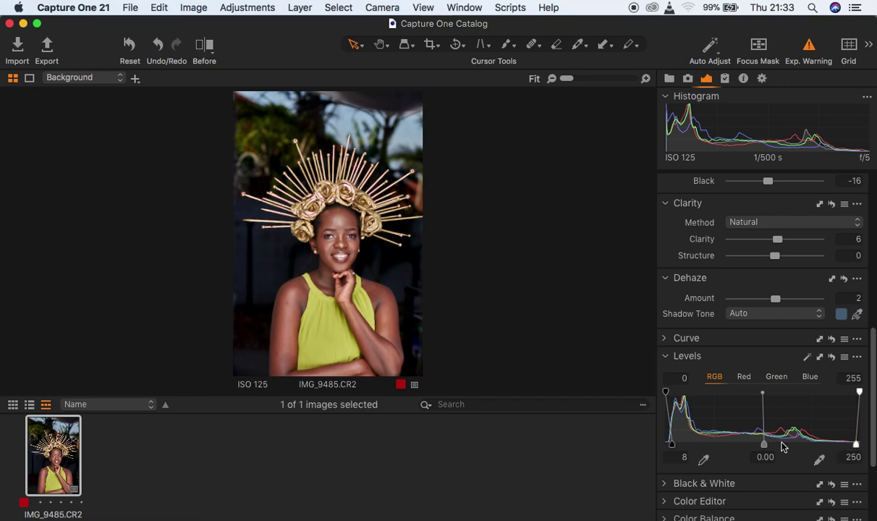
# - Lower the Background's Exposure to -0.08
pyautogui.click(873, 375)
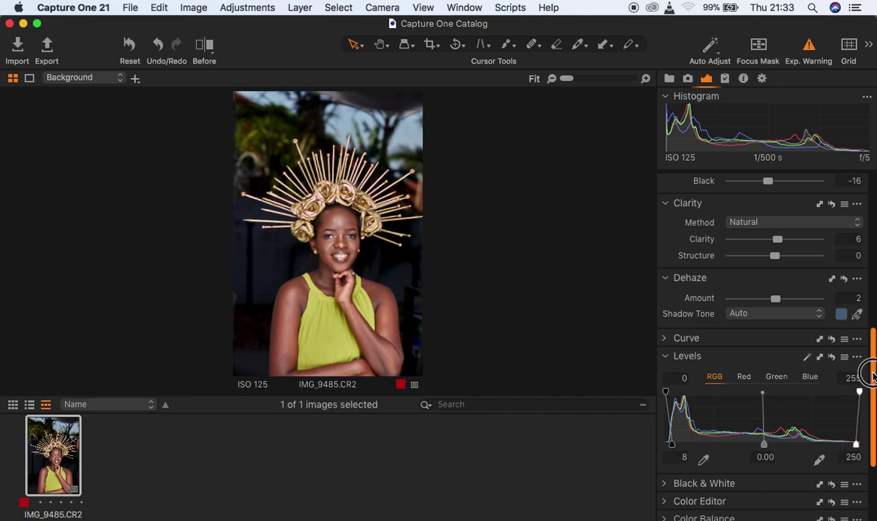
pyautogui.moveTo(873, 375); pyautogui.dragTo(868, 275)
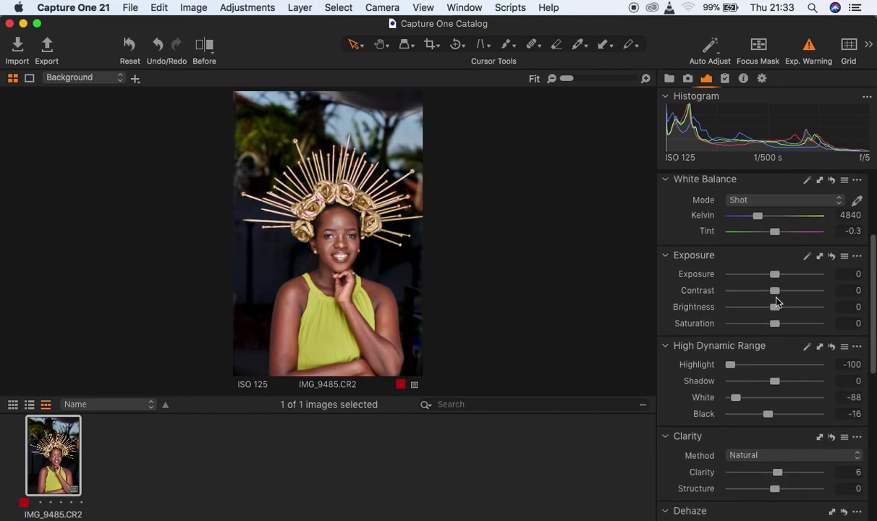
pyautogui.moveTo(776, 280); pyautogui.dragTo(776, 281)
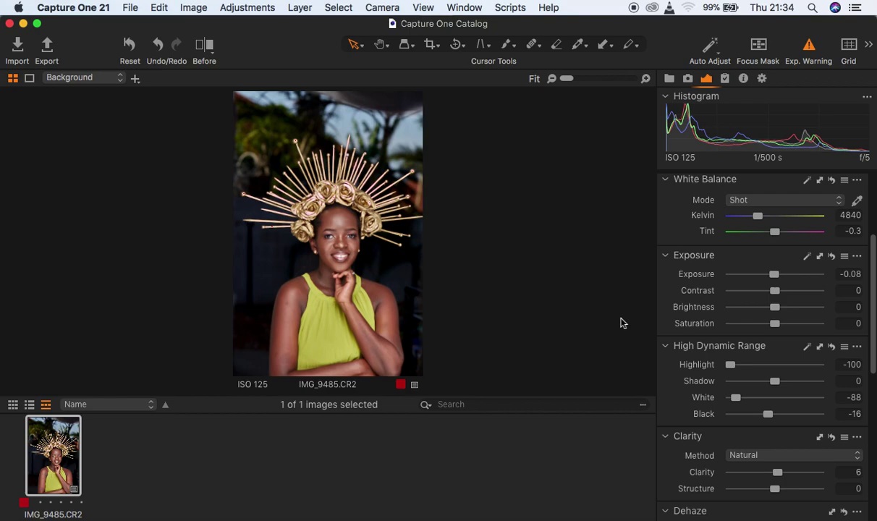
# - Add a new empty adjustment layer above the Background and name it "skin tones"
pyautogui.moveTo(873, 323); pyautogui.dragTo(871, 249)
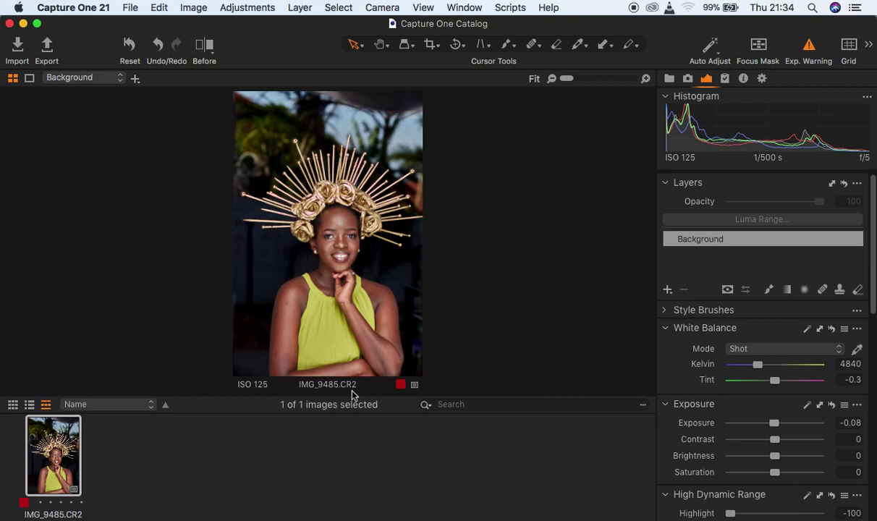
pyautogui.click(667, 290)
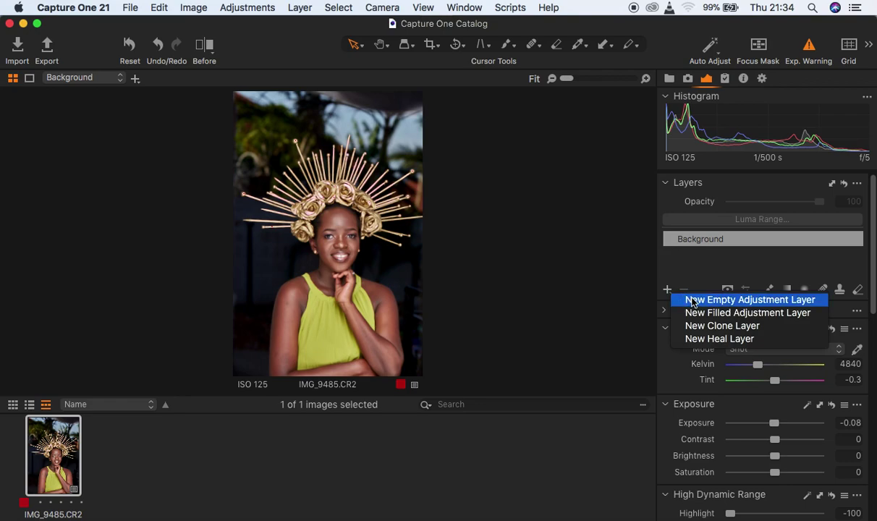
pyautogui.click(693, 300)
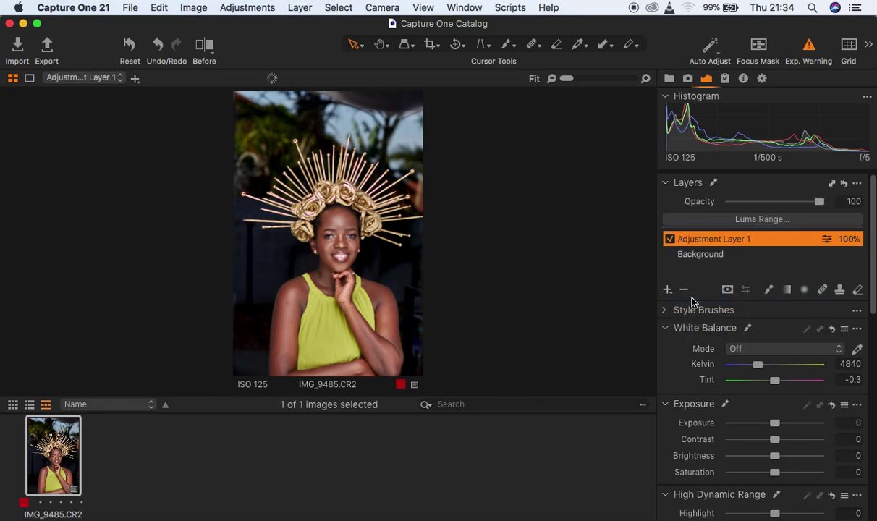
pyautogui.doubleClick(700, 242)
pyautogui.write('s')
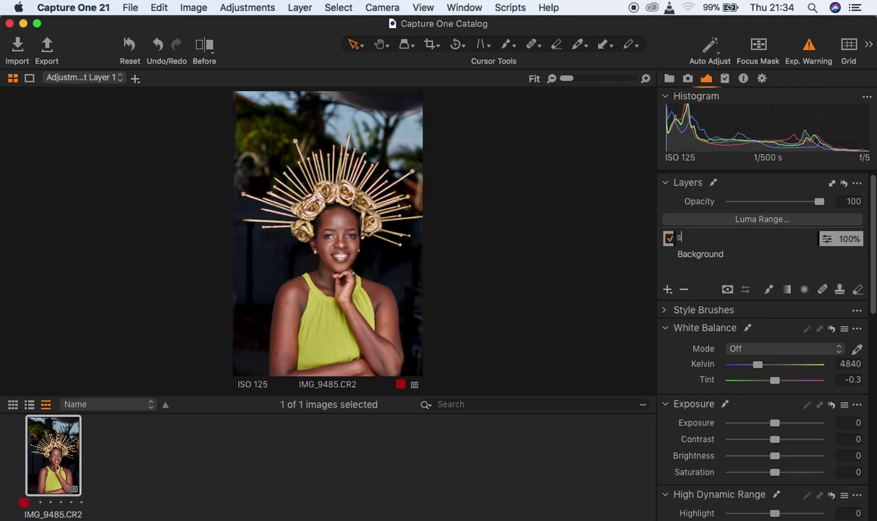
pyautogui.write('kin tones')
pyautogui.press('Return')
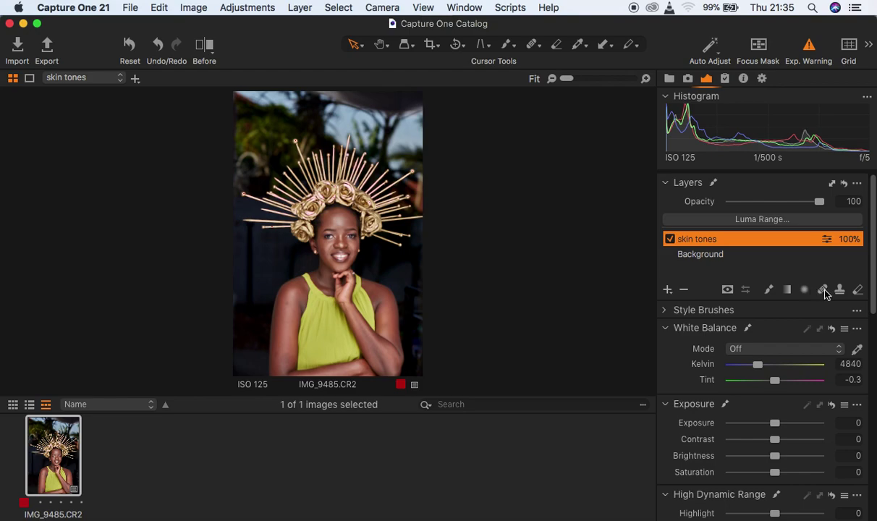
# - With the mask visible, brush an outline along the edges of the woman's face, neck, hand, arms and shoulders on the skin tones layer
pyautogui.click(770, 290)
pyautogui.press('m')
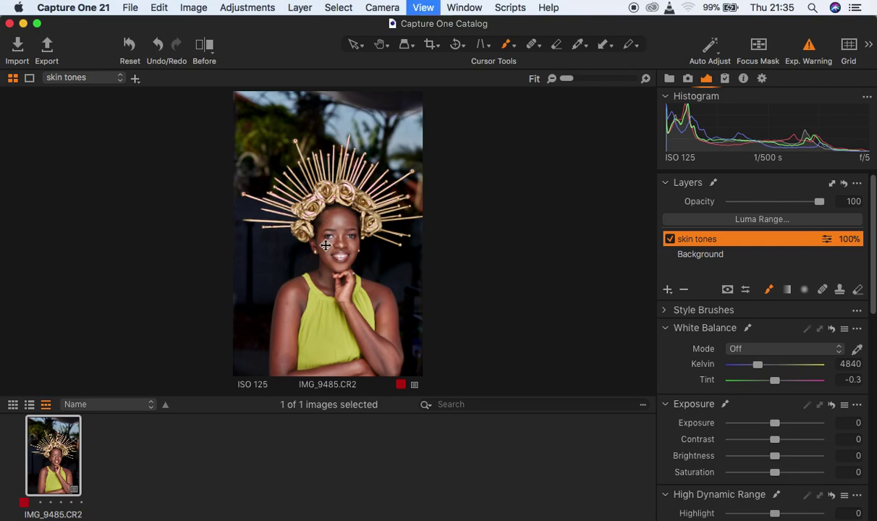
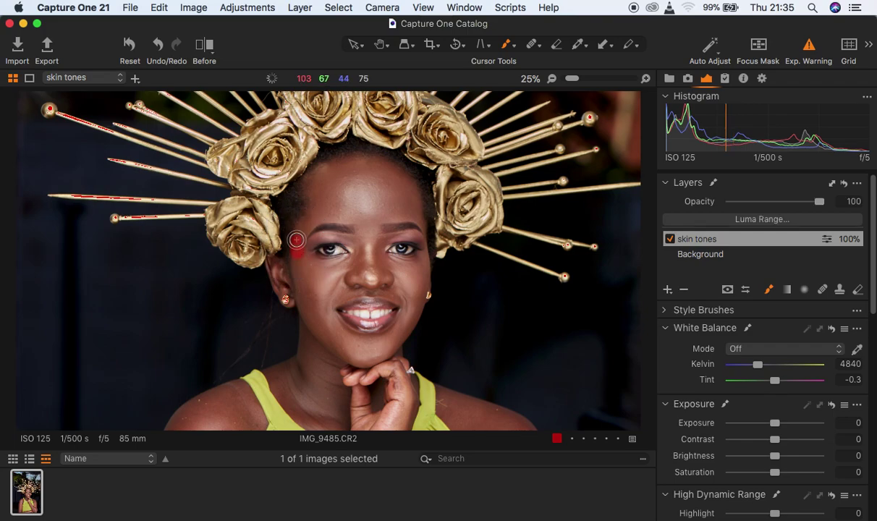
pyautogui.moveTo(296, 241)
pyautogui.mouseDown()
pyautogui.moveTo(291, 190)
pyautogui.moveTo(300, 169)
pyautogui.moveTo(373, 157)
pyautogui.moveTo(394, 178)
pyautogui.moveTo(420, 234)
pyautogui.moveTo(422, 275)
pyautogui.moveTo(399, 360)
pyautogui.moveTo(403, 426)
pyautogui.mouseUp()
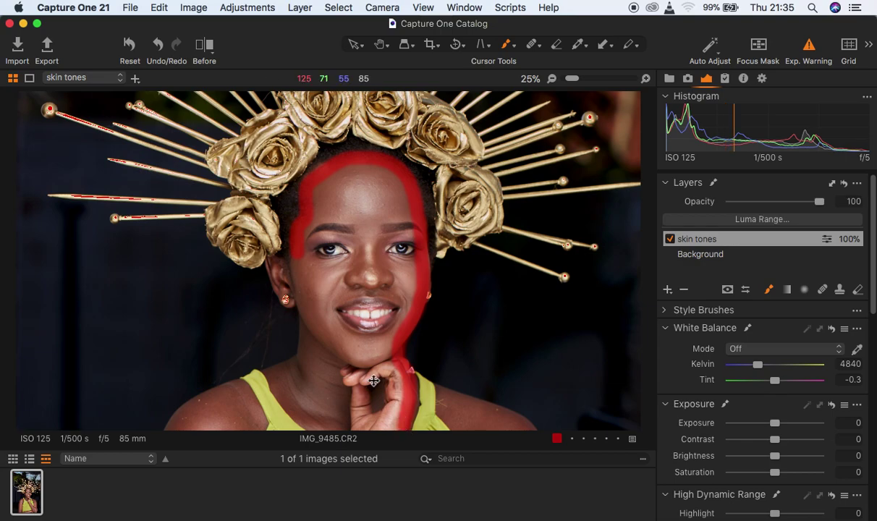
pyautogui.press('super+minus')
pyautogui.press('super+minus')
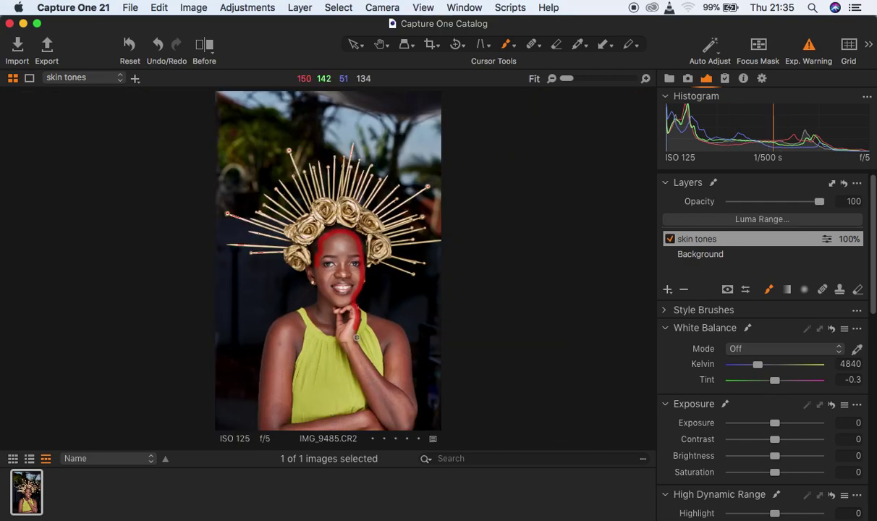
pyautogui.moveTo(353, 336)
pyautogui.mouseDown()
pyautogui.moveTo(377, 381)
pyautogui.moveTo(361, 358)
pyautogui.moveTo(383, 381)
pyautogui.mouseUp()
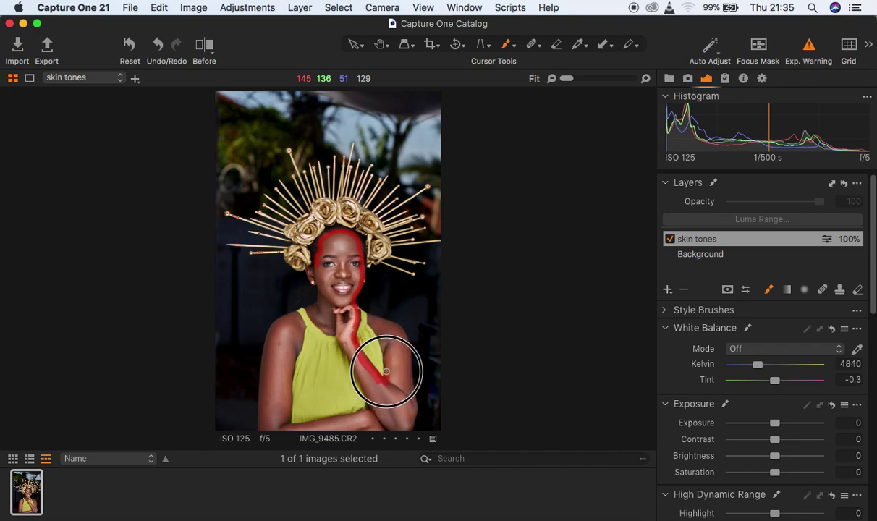
pyautogui.moveTo(376, 336)
pyautogui.mouseDown()
pyautogui.moveTo(372, 319)
pyautogui.moveTo(372, 328)
pyautogui.moveTo(397, 327)
pyautogui.moveTo(415, 409)
pyautogui.moveTo(411, 423)
pyautogui.moveTo(378, 435)
pyautogui.mouseUp()
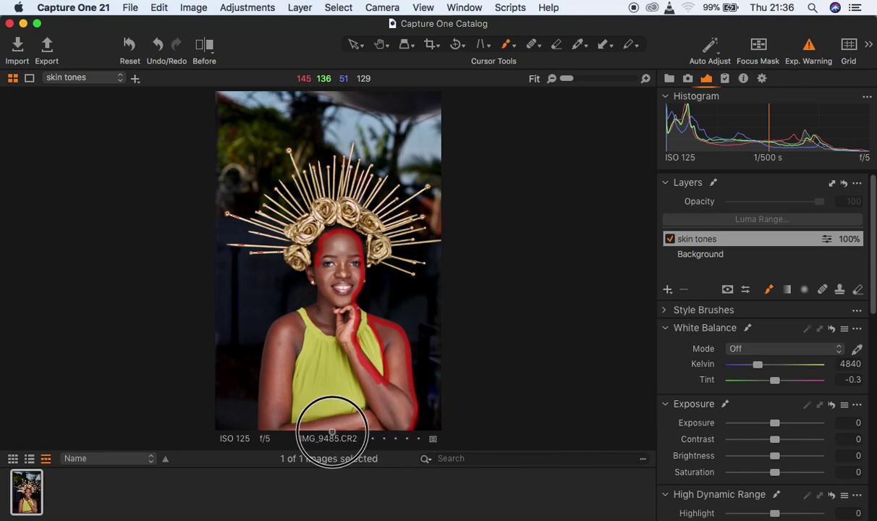
pyautogui.moveTo(263, 429)
pyautogui.mouseDown()
pyautogui.moveTo(262, 366)
pyautogui.moveTo(289, 318)
pyautogui.moveTo(298, 335)
pyautogui.moveTo(289, 399)
pyautogui.moveTo(298, 430)
pyautogui.moveTo(370, 404)
pyautogui.moveTo(344, 342)
pyautogui.moveTo(354, 350)
pyautogui.moveTo(304, 313)
pyautogui.moveTo(320, 300)
pyautogui.moveTo(311, 271)
pyautogui.mouseUp()
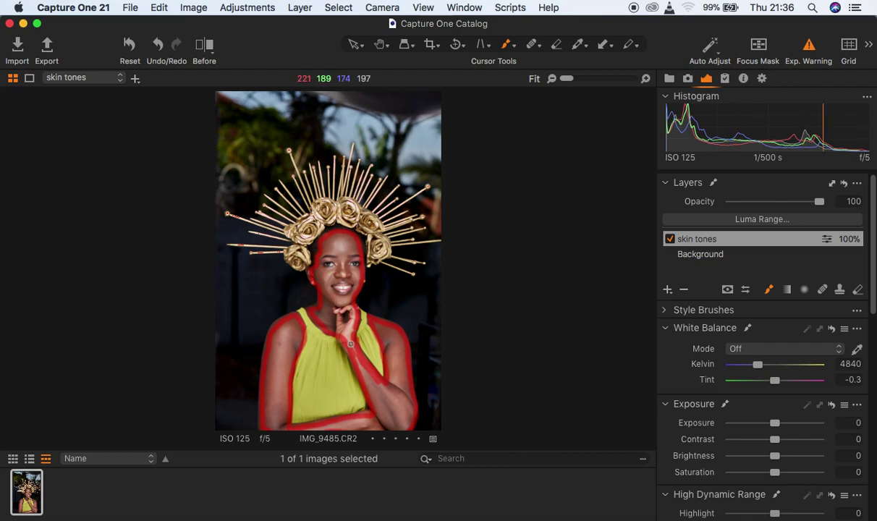
pyautogui.moveTo(344, 340); pyautogui.dragTo(358, 363)
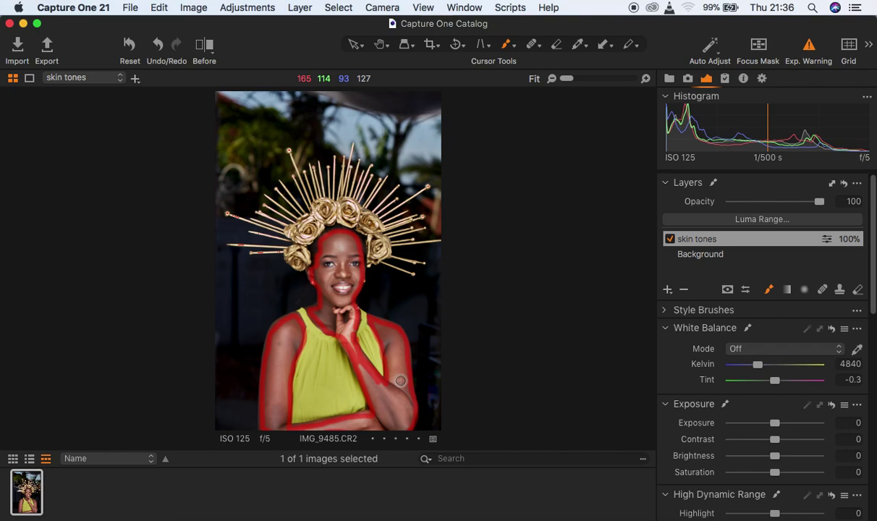
# - Fill the outlined face, neck, hand, arms and shoulders with the mask brush so all the skin is covered
pyautogui.moveTo(364, 418)
pyautogui.mouseDown()
pyautogui.moveTo(315, 429)
pyautogui.moveTo(382, 418)
pyautogui.moveTo(360, 424)
pyautogui.moveTo(386, 426)
pyautogui.moveTo(401, 416)
pyautogui.moveTo(376, 376)
pyautogui.moveTo(391, 415)
pyautogui.moveTo(364, 373)
pyautogui.moveTo(400, 426)
pyautogui.moveTo(396, 366)
pyautogui.moveTo(398, 413)
pyautogui.moveTo(409, 406)
pyautogui.moveTo(410, 432)
pyautogui.moveTo(403, 409)
pyautogui.moveTo(379, 424)
pyautogui.moveTo(374, 390)
pyautogui.moveTo(394, 419)
pyautogui.moveTo(384, 401)
pyautogui.moveTo(393, 362)
pyautogui.moveTo(380, 328)
pyautogui.moveTo(392, 335)
pyautogui.moveTo(400, 380)
pyautogui.moveTo(399, 354)
pyautogui.moveTo(401, 421)
pyautogui.moveTo(402, 378)
pyautogui.moveTo(402, 415)
pyautogui.moveTo(370, 431)
pyautogui.moveTo(381, 410)
pyautogui.moveTo(371, 390)
pyautogui.moveTo(381, 406)
pyautogui.moveTo(346, 332)
pyautogui.moveTo(345, 292)
pyautogui.moveTo(349, 322)
pyautogui.moveTo(352, 295)
pyautogui.moveTo(346, 299)
pyautogui.moveTo(345, 259)
pyautogui.moveTo(332, 287)
pyautogui.moveTo(342, 241)
pyautogui.moveTo(331, 243)
pyautogui.moveTo(346, 239)
pyautogui.moveTo(346, 284)
pyautogui.moveTo(352, 251)
pyautogui.moveTo(354, 285)
pyautogui.moveTo(338, 244)
pyautogui.moveTo(326, 265)
pyautogui.moveTo(330, 245)
pyautogui.moveTo(327, 289)
pyautogui.moveTo(319, 268)
pyautogui.moveTo(326, 289)
pyautogui.moveTo(333, 247)
pyautogui.moveTo(345, 275)
pyautogui.moveTo(347, 253)
pyautogui.moveTo(327, 295)
pyautogui.moveTo(333, 322)
pyautogui.moveTo(344, 327)
pyautogui.moveTo(336, 329)
pyautogui.moveTo(327, 311)
pyautogui.moveTo(336, 312)
pyautogui.moveTo(339, 288)
pyautogui.moveTo(315, 313)
pyautogui.moveTo(347, 288)
pyautogui.moveTo(318, 277)
pyautogui.moveTo(311, 230)
pyautogui.moveTo(344, 311)
pyautogui.mouseUp()
pyautogui.moveTo(278, 350)
pyautogui.mouseDown()
pyautogui.moveTo(281, 364)
pyautogui.moveTo(284, 354)
pyautogui.mouseUp()
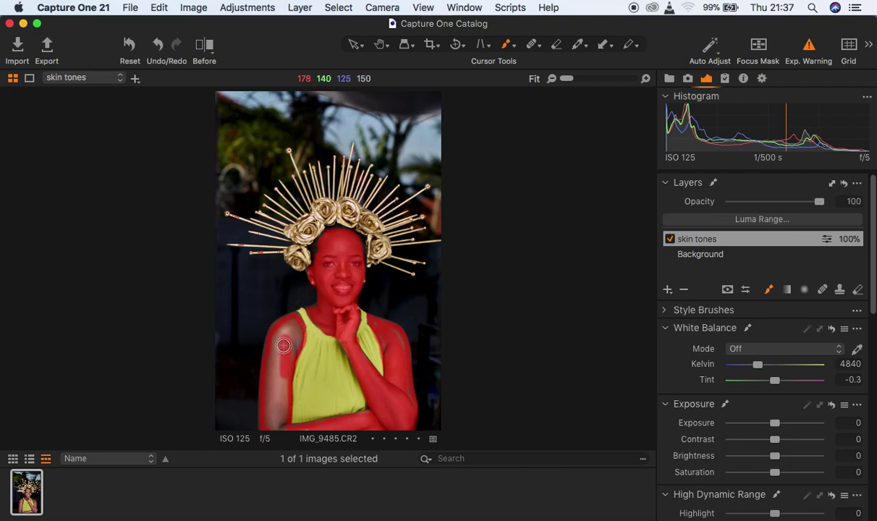
pyautogui.moveTo(283, 345)
pyautogui.mouseDown()
pyautogui.moveTo(278, 431)
pyautogui.moveTo(281, 377)
pyautogui.moveTo(282, 436)
pyautogui.moveTo(329, 429)
pyautogui.moveTo(267, 437)
pyautogui.moveTo(274, 346)
pyautogui.moveTo(288, 332)
pyautogui.moveTo(283, 348)
pyautogui.moveTo(290, 321)
pyautogui.moveTo(296, 341)
pyautogui.moveTo(273, 332)
pyautogui.moveTo(269, 370)
pyautogui.moveTo(281, 325)
pyautogui.mouseUp()
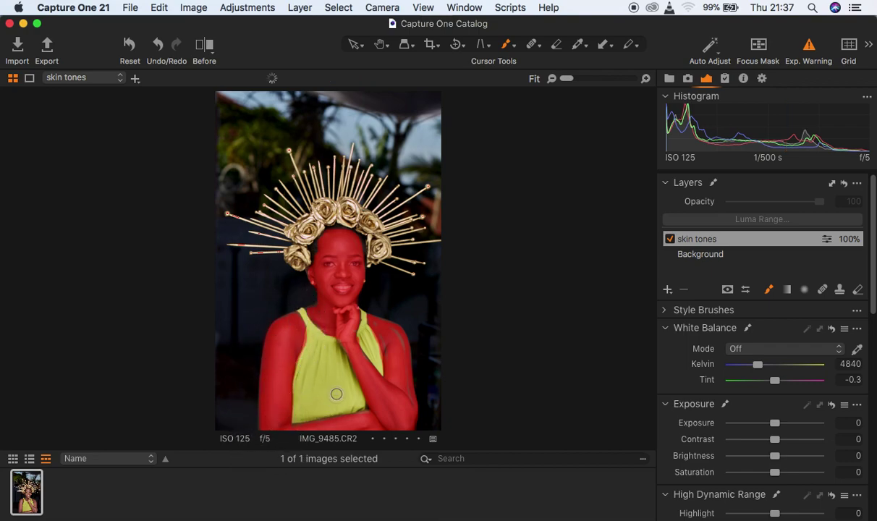
pyautogui.moveTo(389, 339)
pyautogui.mouseDown()
pyautogui.moveTo(386, 327)
pyautogui.moveTo(397, 347)
pyautogui.moveTo(401, 405)
pyautogui.moveTo(362, 423)
pyautogui.moveTo(378, 409)
pyautogui.moveTo(369, 368)
pyautogui.moveTo(378, 322)
pyautogui.mouseUp()
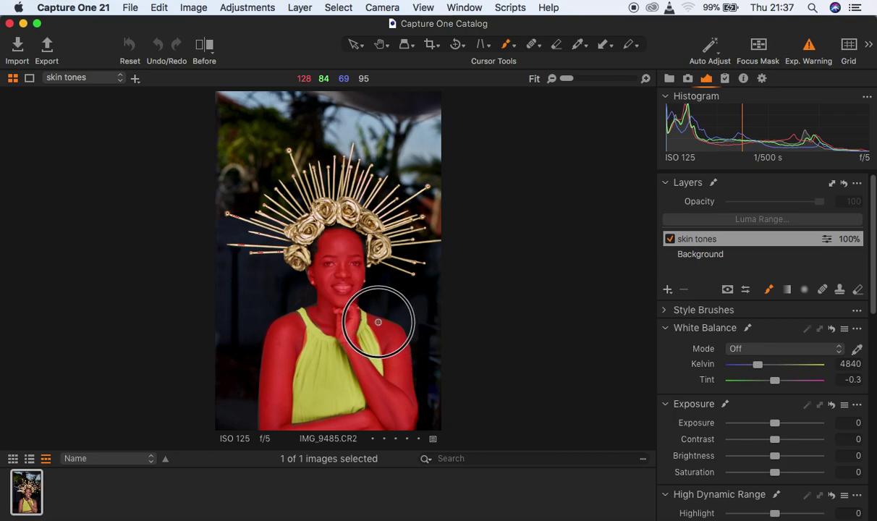
pyautogui.moveTo(348, 283)
pyautogui.mouseDown()
pyautogui.moveTo(325, 276)
pyautogui.moveTo(310, 272)
pyautogui.moveTo(325, 272)
pyautogui.moveTo(338, 246)
pyautogui.moveTo(347, 277)
pyautogui.mouseUp()
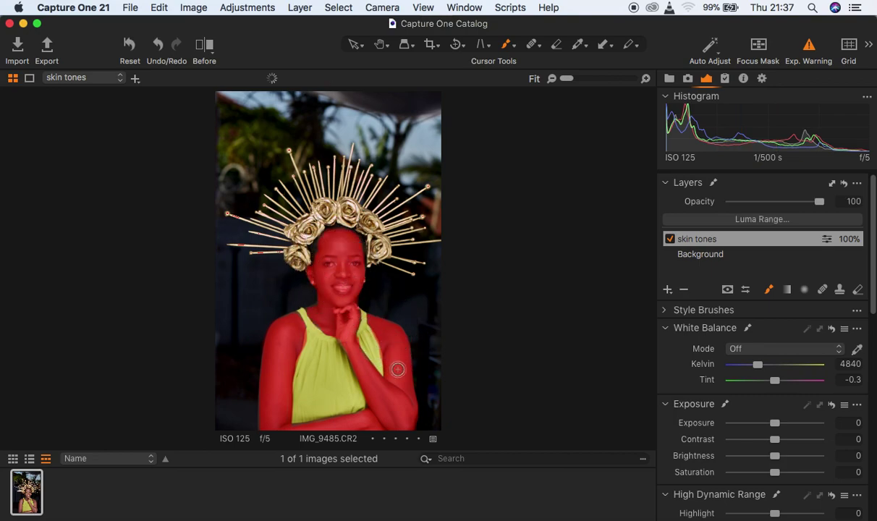
pyautogui.press('super+plus')
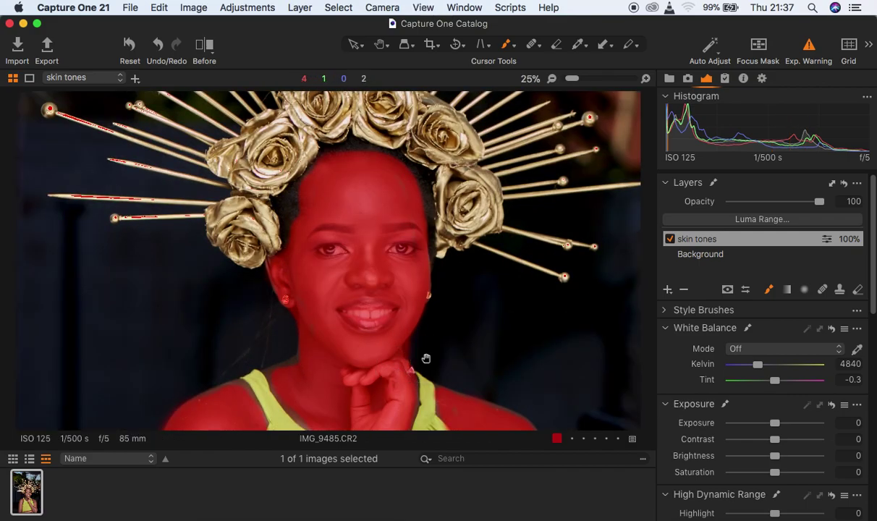
# - Brush the remaining unmasked skin on the hand, forearm, neck and shoulders into the skin tones layer's mask
pyautogui.moveTo(426, 357); pyautogui.dragTo(397, 206)
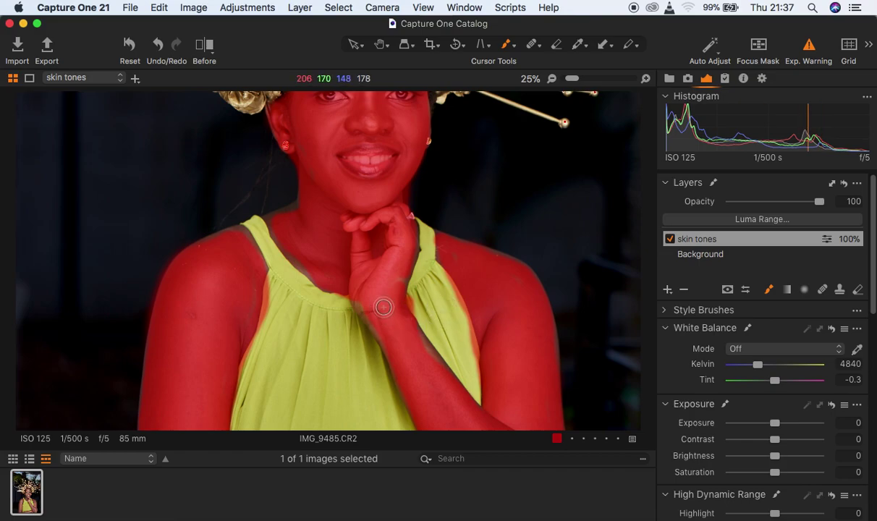
pyautogui.moveTo(362, 295)
pyautogui.mouseDown()
pyautogui.moveTo(407, 358)
pyautogui.moveTo(386, 312)
pyautogui.moveTo(409, 328)
pyautogui.moveTo(450, 386)
pyautogui.mouseUp()
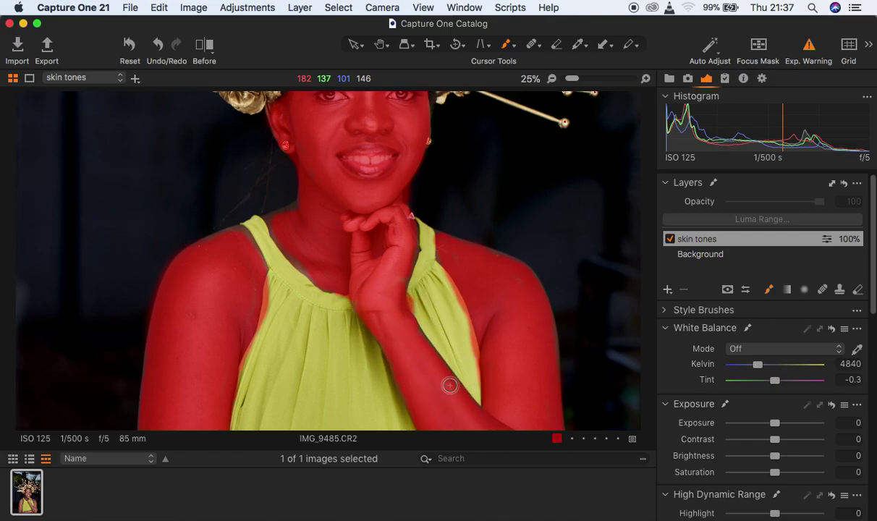
pyautogui.moveTo(308, 243)
pyautogui.mouseDown()
pyautogui.moveTo(309, 268)
pyautogui.moveTo(274, 219)
pyautogui.moveTo(304, 192)
pyautogui.mouseUp()
pyautogui.moveTo(309, 242)
pyautogui.mouseDown()
pyautogui.moveTo(322, 275)
pyautogui.moveTo(371, 282)
pyautogui.moveTo(405, 265)
pyautogui.moveTo(388, 303)
pyautogui.mouseUp()
pyautogui.moveTo(294, 303)
pyautogui.mouseDown()
pyautogui.moveTo(250, 292)
pyautogui.moveTo(249, 309)
pyautogui.moveTo(252, 245)
pyautogui.moveTo(236, 233)
pyautogui.moveTo(203, 250)
pyautogui.mouseUp()
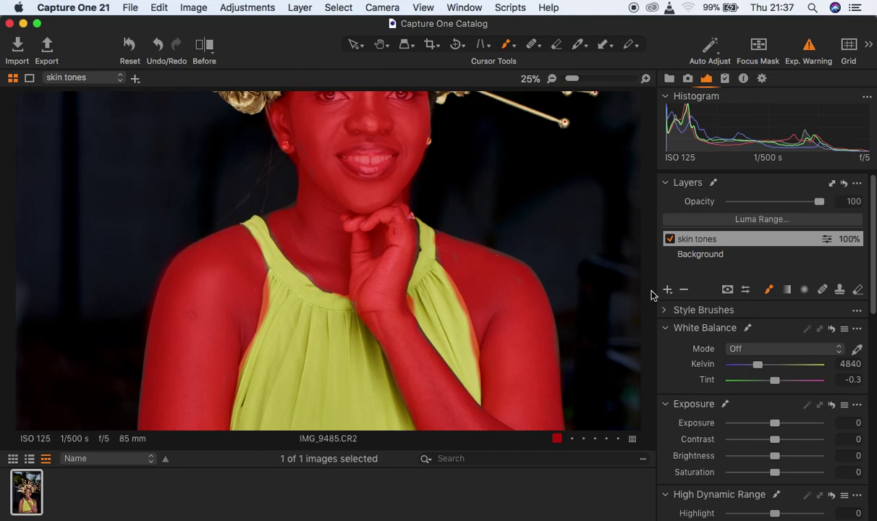
# - Erase the mask spill from both side edges of the yellow-green dress
pyautogui.moveTo(464, 258); pyautogui.dragTo(475, 258)
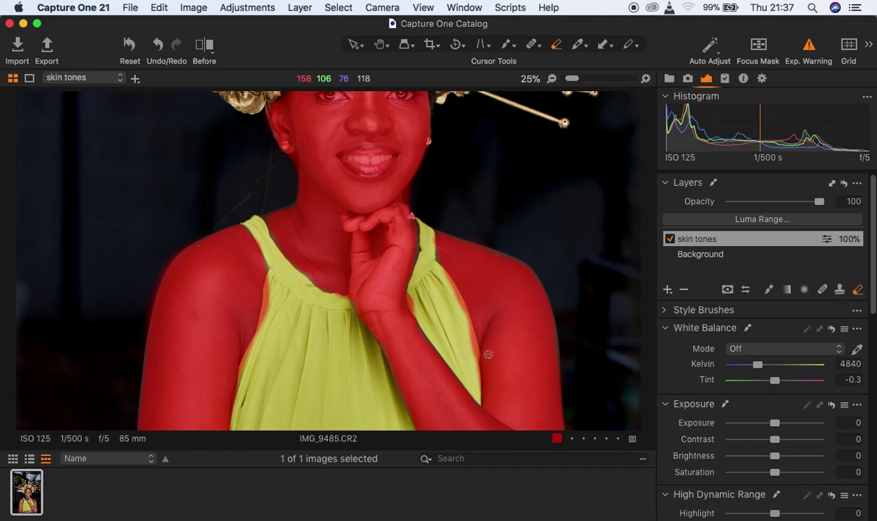
pyautogui.moveTo(439, 278)
pyautogui.mouseDown()
pyautogui.moveTo(457, 300)
pyautogui.moveTo(443, 275)
pyautogui.moveTo(466, 311)
pyautogui.moveTo(475, 360)
pyautogui.moveTo(437, 338)
pyautogui.moveTo(410, 293)
pyautogui.moveTo(420, 317)
pyautogui.moveTo(420, 278)
pyautogui.mouseUp()
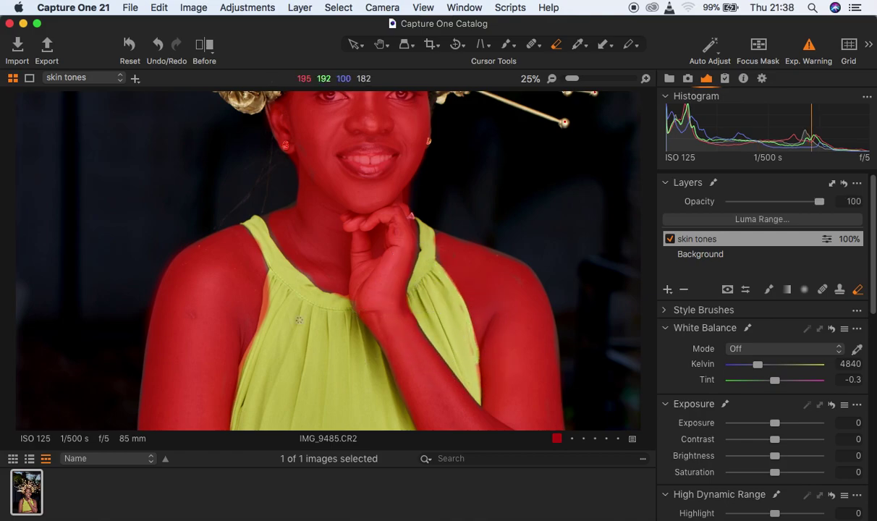
pyautogui.moveTo(272, 290)
pyautogui.mouseDown()
pyautogui.moveTo(262, 331)
pyautogui.moveTo(271, 280)
pyautogui.moveTo(248, 365)
pyautogui.mouseUp()
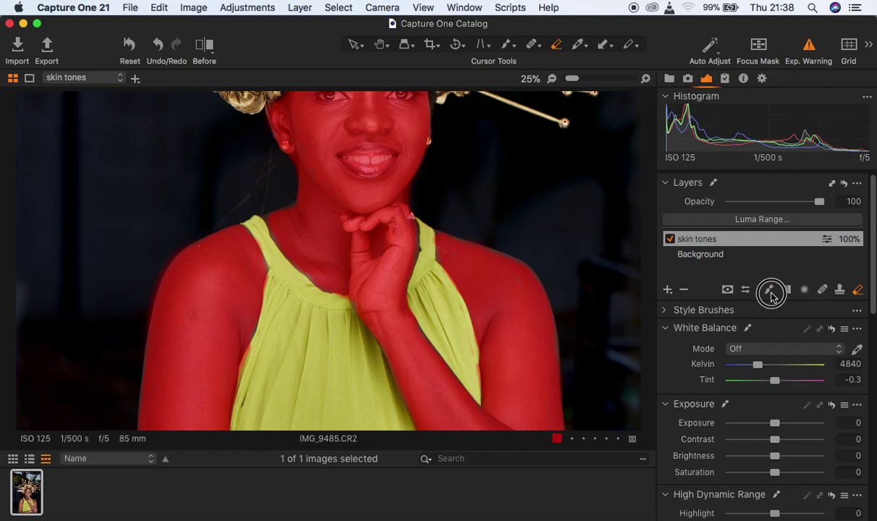
# - Brush over the neck once more to fill in its mask, and hide the mask with the whole photo in view
pyautogui.moveTo(330, 159)
pyautogui.mouseDown()
pyautogui.moveTo(298, 140)
pyautogui.moveTo(325, 202)
pyautogui.mouseUp()
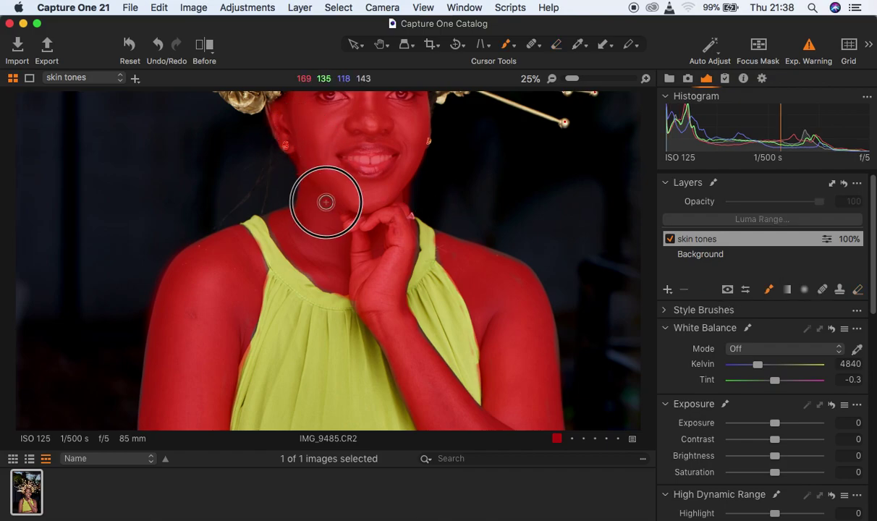
pyautogui.press('super+0')
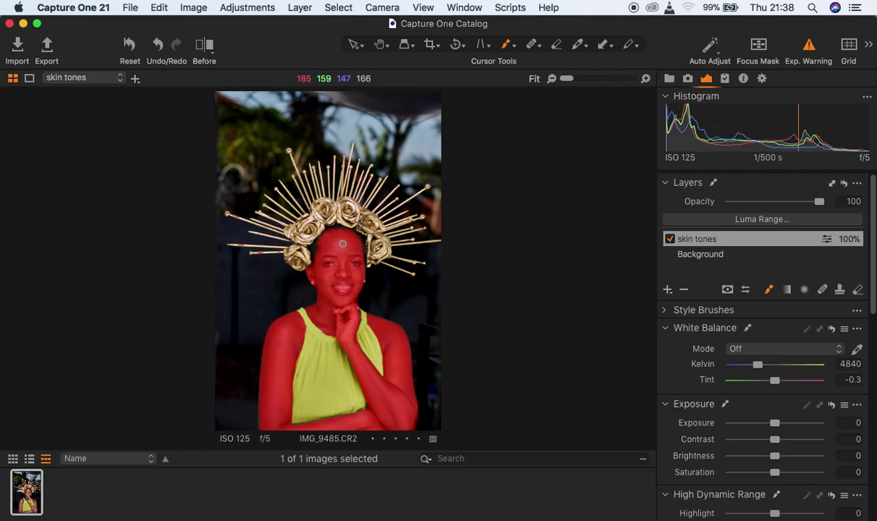
pyautogui.press('m')
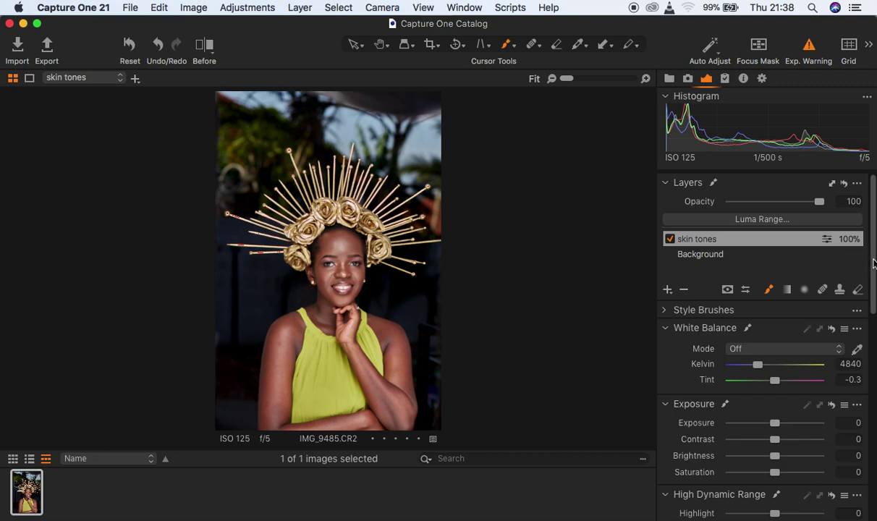
# - In the Color Editor's Skin Tone mode, pick the skin colour from the bridge of the woman's nose
pyautogui.moveTo(872, 276); pyautogui.dragTo(872, 465)
pyautogui.click(665, 393)
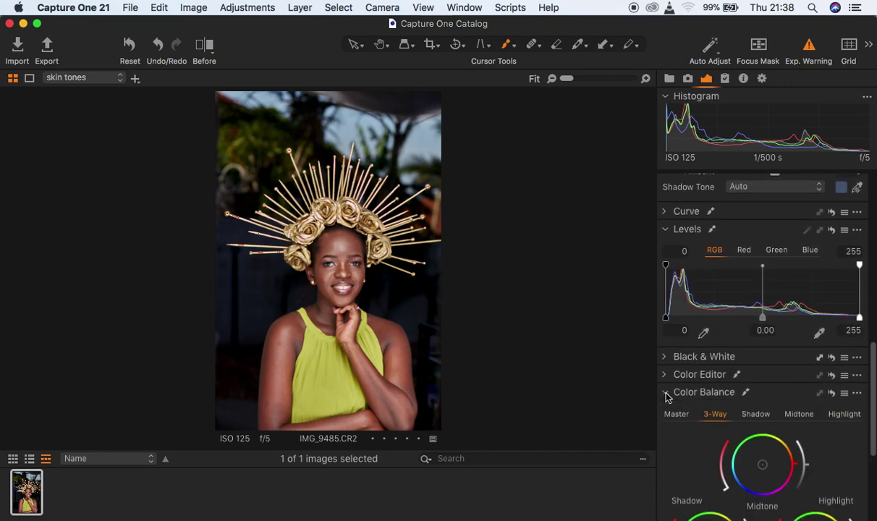
pyautogui.click(664, 375)
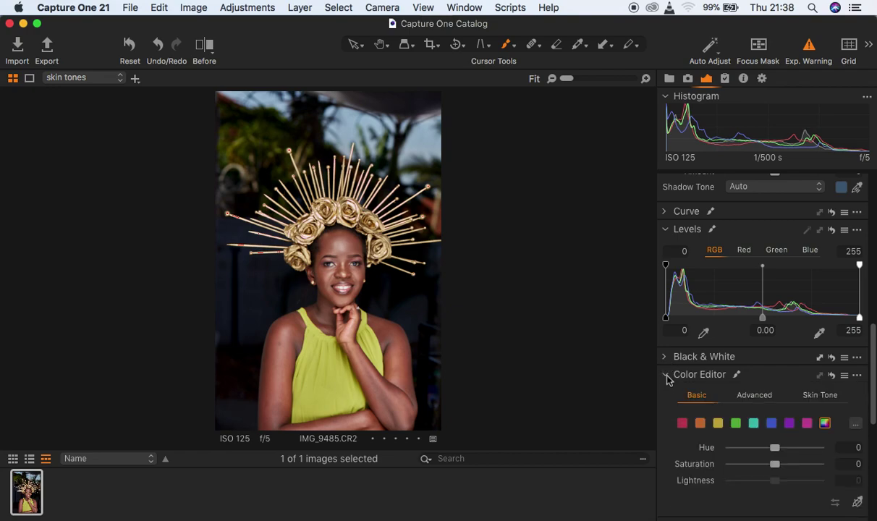
pyautogui.click(665, 375)
pyautogui.click(667, 376)
pyautogui.click(822, 396)
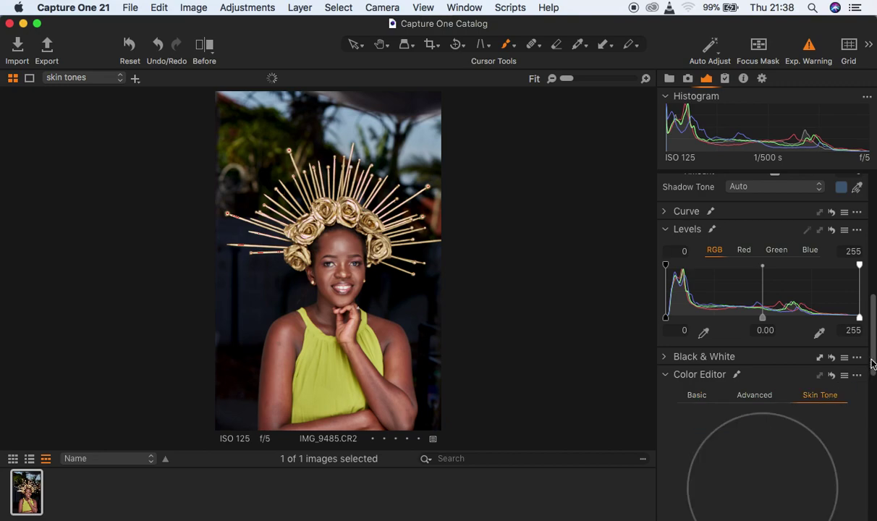
pyautogui.moveTo(873, 353); pyautogui.dragTo(872, 389)
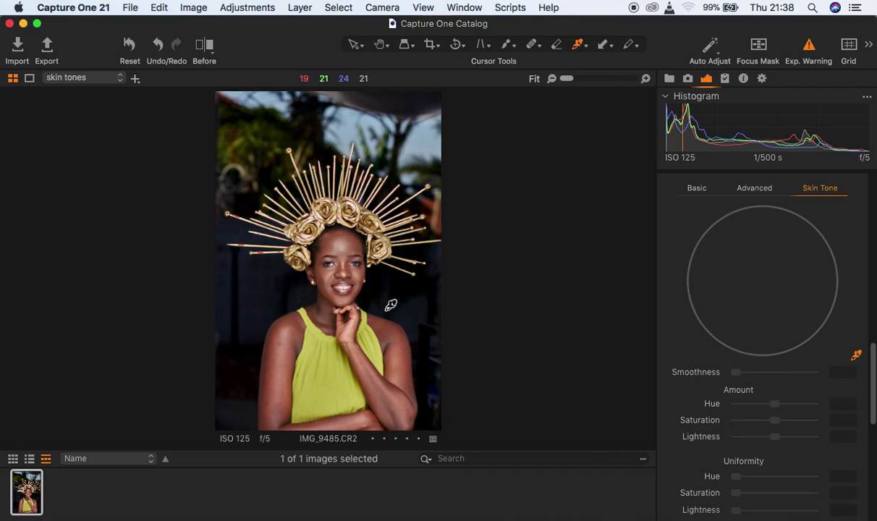
pyautogui.scroll(3, 391, 305)
pyautogui.scroll(1, 391, 305)
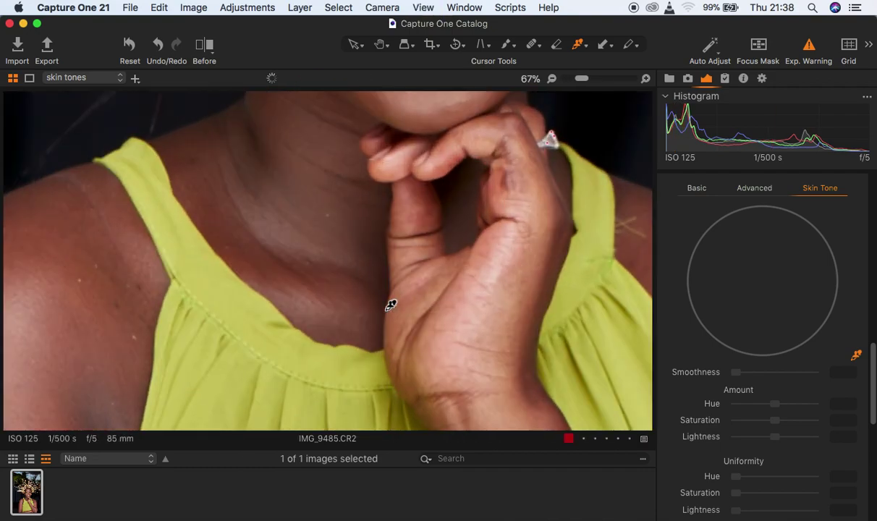
pyautogui.moveTo(457, 207); pyautogui.dragTo(448, 447)
pyautogui.moveTo(500, 263); pyautogui.dragTo(480, 383)
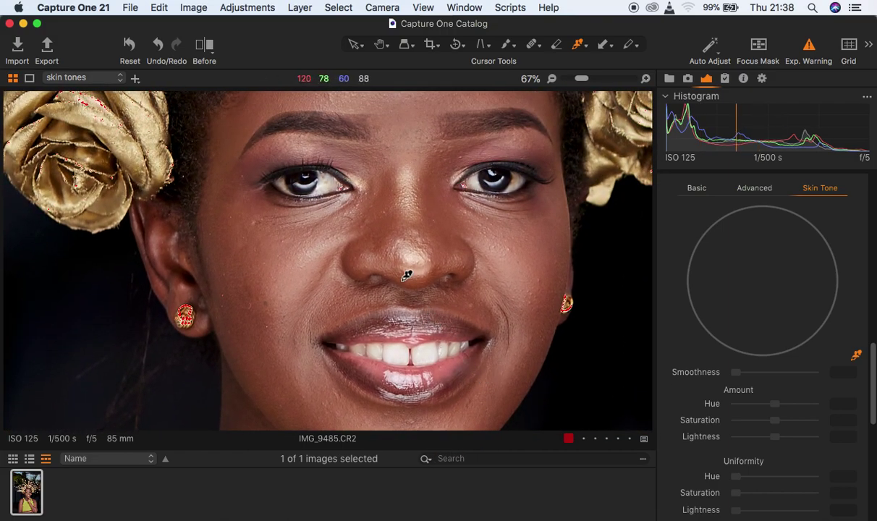
pyautogui.click(421, 198)
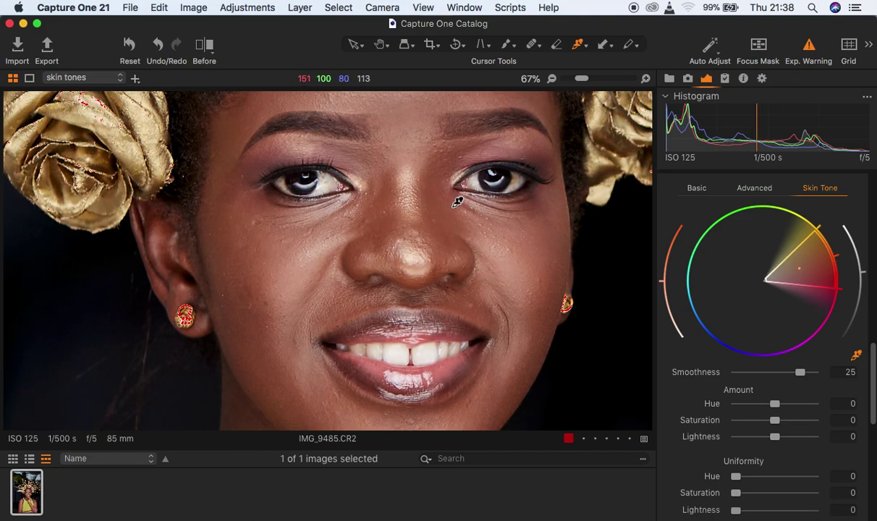
# - Preview the selected skin colour range on the whole photo, and switch the preview off again
pyautogui.scroll(-5, 458, 198)
pyautogui.scroll(-2, 456, 207)
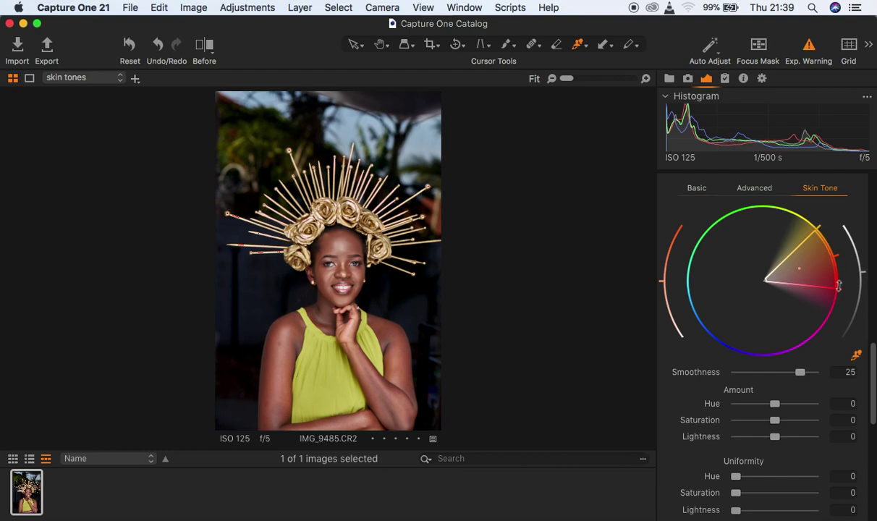
pyautogui.moveTo(874, 356); pyautogui.dragTo(872, 377)
pyautogui.click(673, 445)
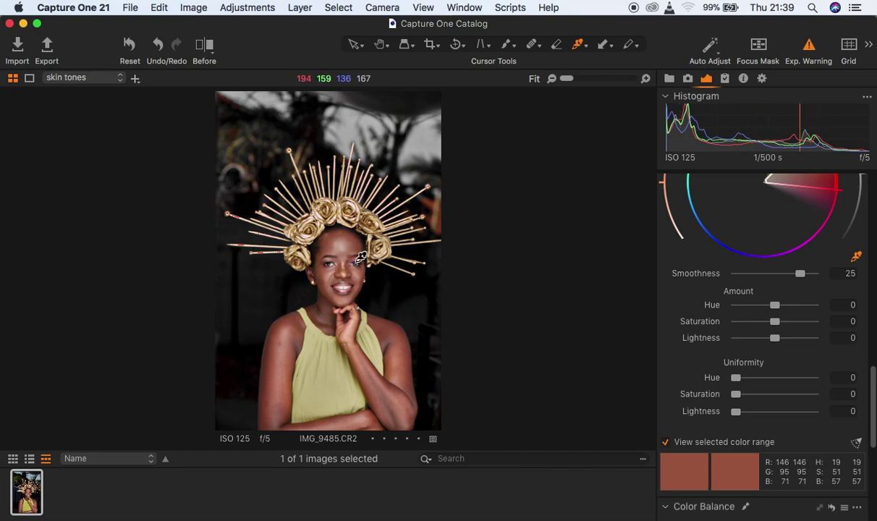
pyautogui.click(666, 442)
pyautogui.moveTo(872, 409); pyautogui.dragTo(867, 386)
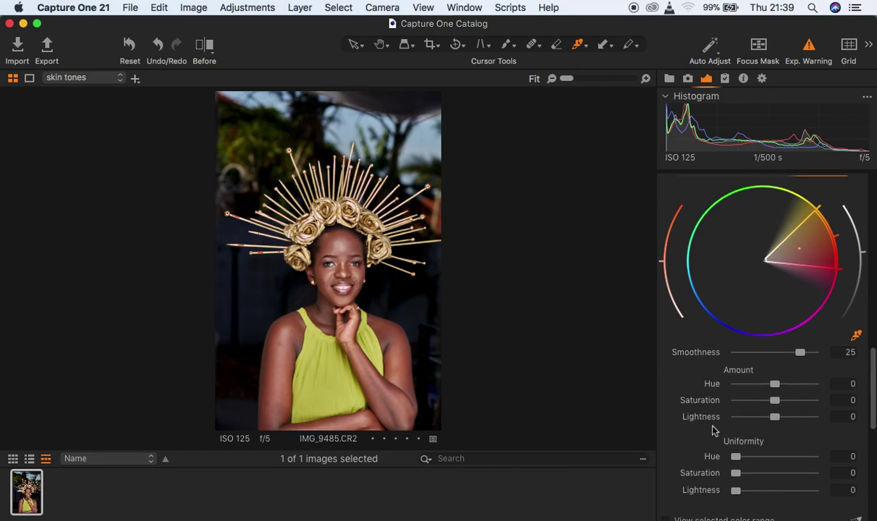
# - Set the skin tone Uniformity to Hue 92.3, Saturation 14.5 and Lightness 6, and the Amount to Hue 1.2 and Saturation 1.4
pyautogui.moveTo(736, 456); pyautogui.dragTo(808, 458)
pyautogui.moveTo(736, 473); pyautogui.dragTo(743, 491)
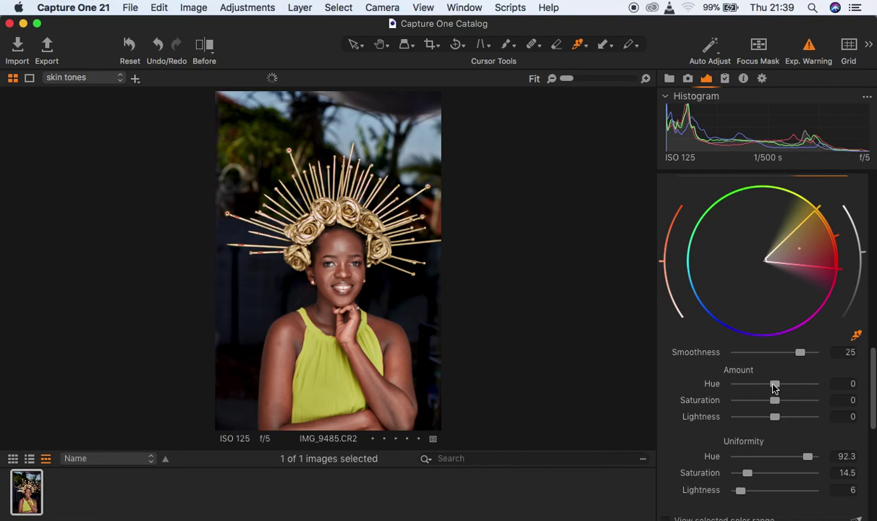
pyautogui.click(774, 387)
pyautogui.moveTo(774, 389); pyautogui.dragTo(782, 389)
pyautogui.moveTo(775, 401); pyautogui.dragTo(780, 404)
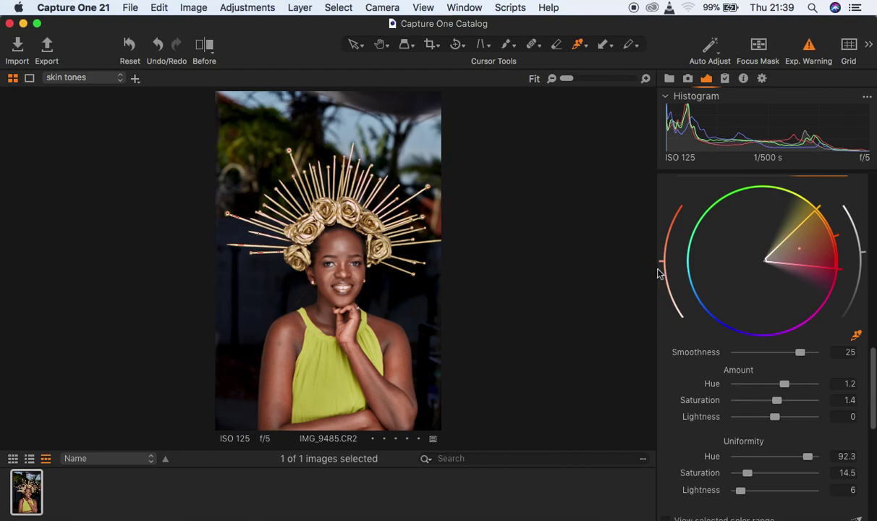
pyautogui.moveTo(660, 262); pyautogui.dragTo(660, 261)
# - Nudge the black point in the skin tones layer's RGB Levels slightly inward
pyautogui.moveTo(872, 388); pyautogui.dragTo(867, 337)
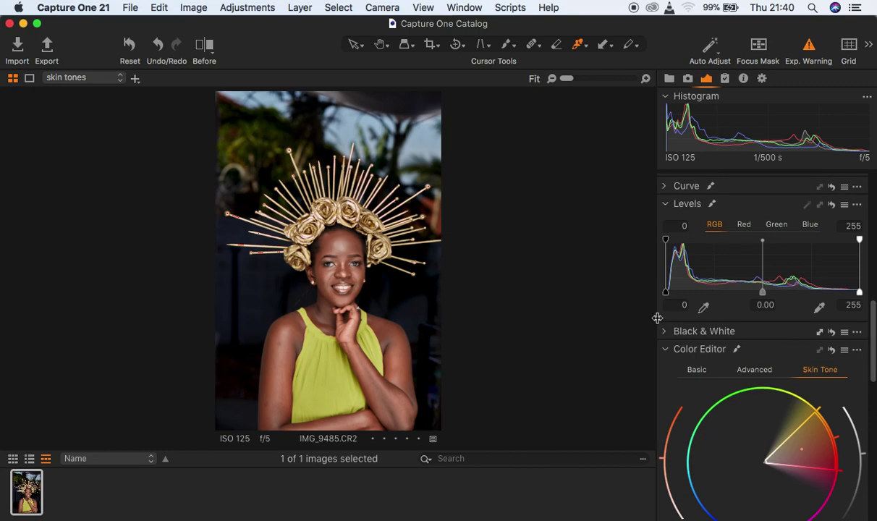
pyautogui.moveTo(666, 293); pyautogui.dragTo(668, 294)
# - Lower the skin tones layer's Highlight to -28, White to -20 and Exposure to -0.11
pyautogui.moveTo(872, 366); pyautogui.dragTo(873, 275)
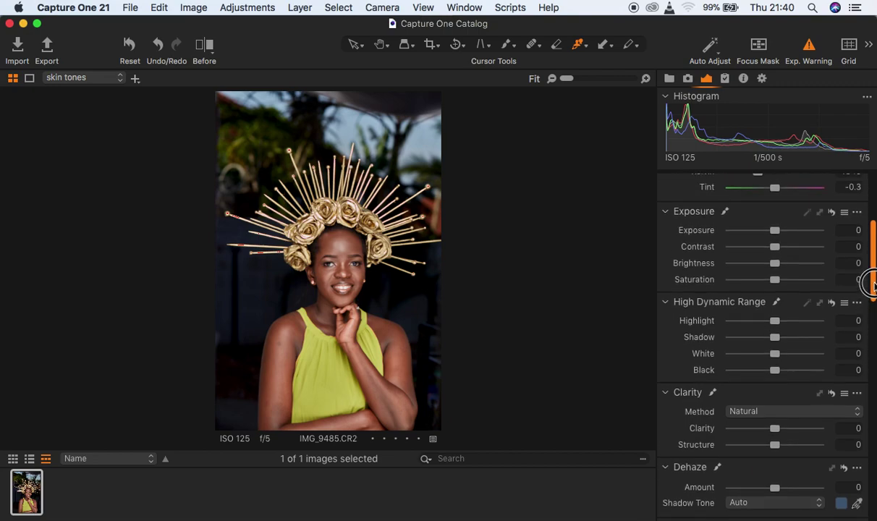
pyautogui.moveTo(776, 324); pyautogui.dragTo(766, 358)
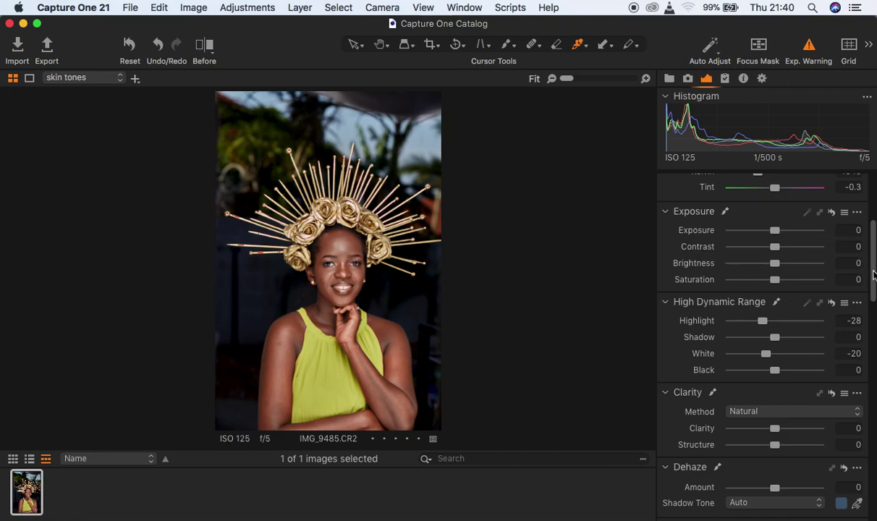
pyautogui.moveTo(873, 275); pyautogui.dragTo(872, 244)
pyautogui.moveTo(779, 309); pyautogui.dragTo(776, 310)
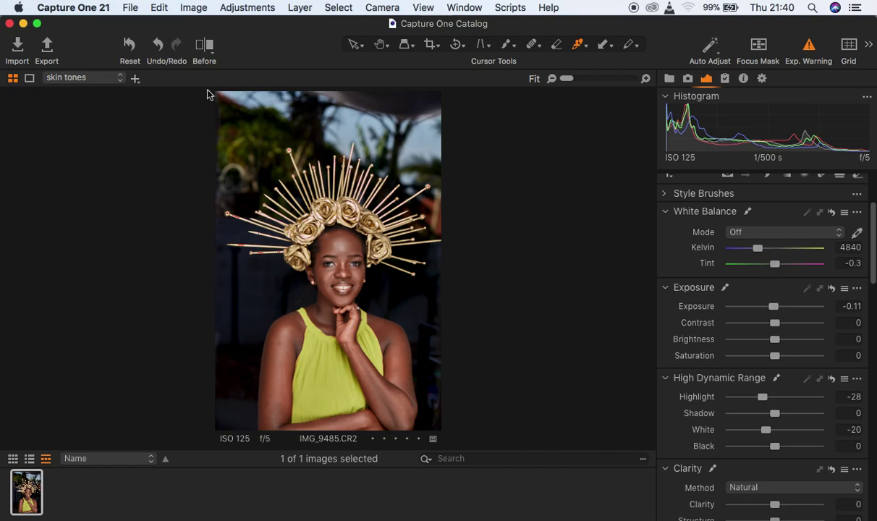
# - Compare the photo before and after the edits by sweeping the split view across the whole image
pyautogui.click(204, 48)
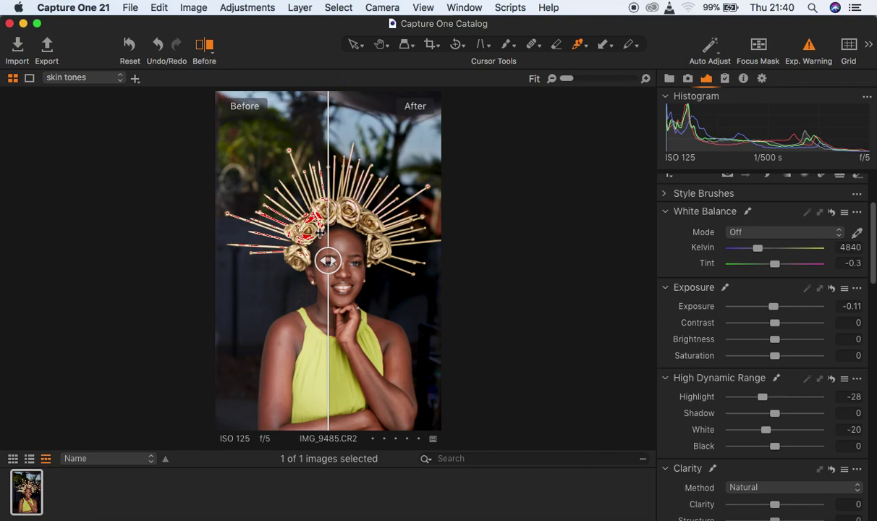
pyautogui.moveTo(307, 261); pyautogui.dragTo(450, 271)
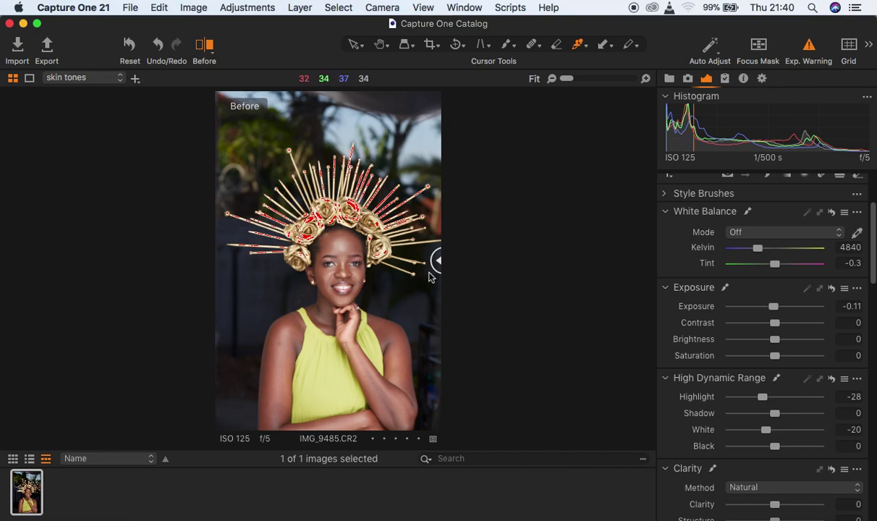
pyautogui.moveTo(365, 266); pyautogui.dragTo(219, 261)
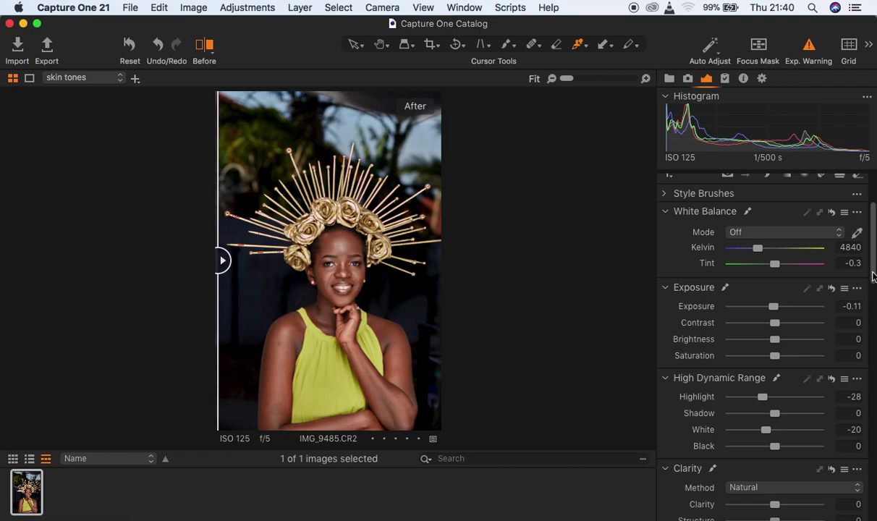
# - Switch the skin tones layer off and on repeatedly to compare its effect, leaving it enabled at 100 Opacity
pyautogui.moveTo(873, 265); pyautogui.dragTo(871, 237)
pyautogui.click(672, 239)
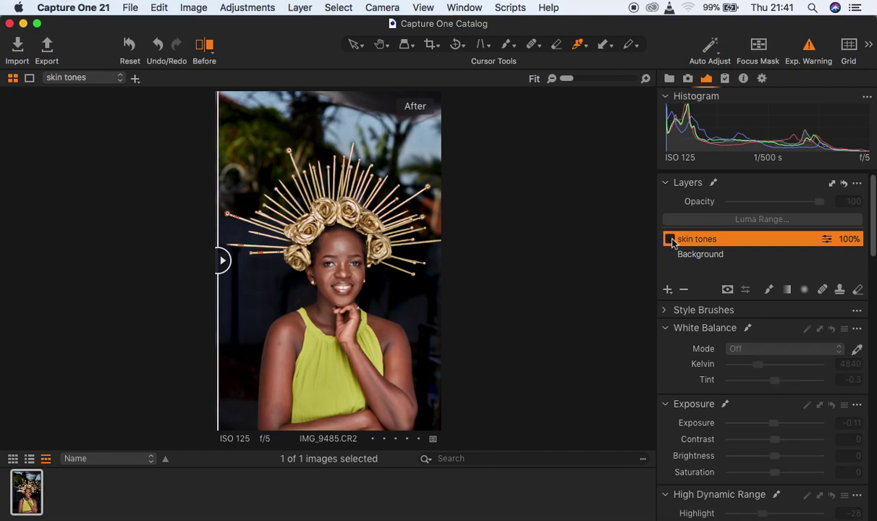
pyautogui.click(671, 239)
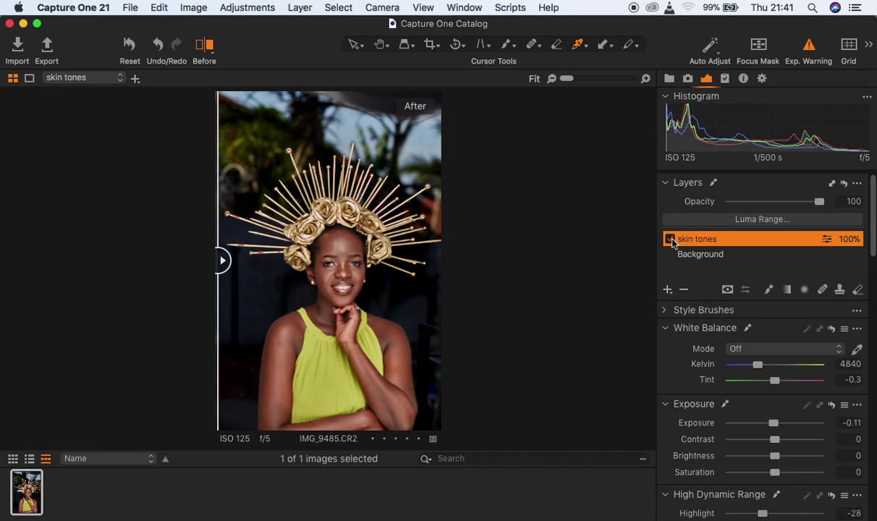
pyautogui.click(671, 239)
pyautogui.click(671, 240)
pyautogui.click(671, 239)
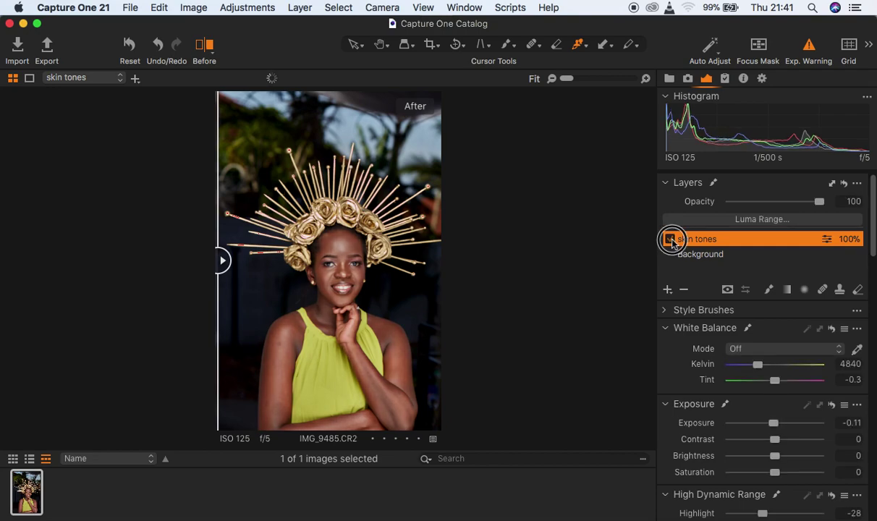
pyautogui.click(671, 240)
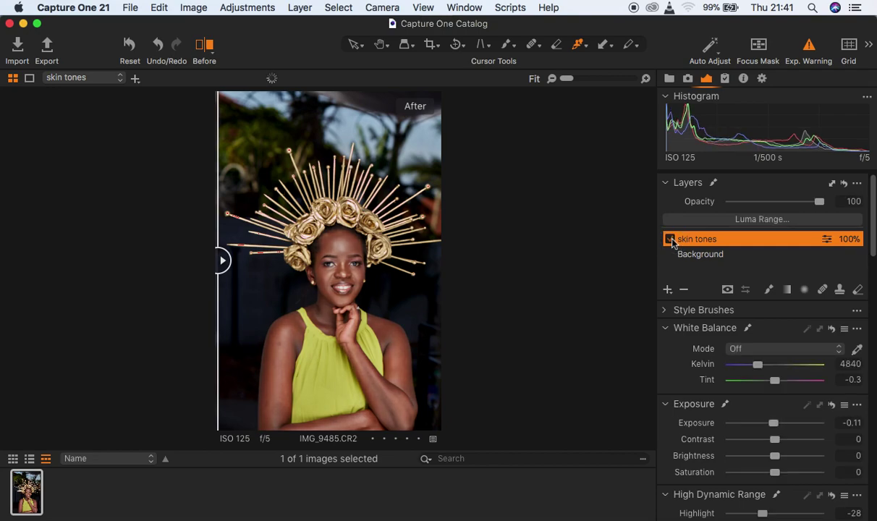
pyautogui.click(671, 240)
pyautogui.click(671, 239)
pyautogui.moveTo(819, 201)
pyautogui.mouseDown()
pyautogui.moveTo(689, 204)
pyautogui.moveTo(831, 206)
pyautogui.mouseUp()
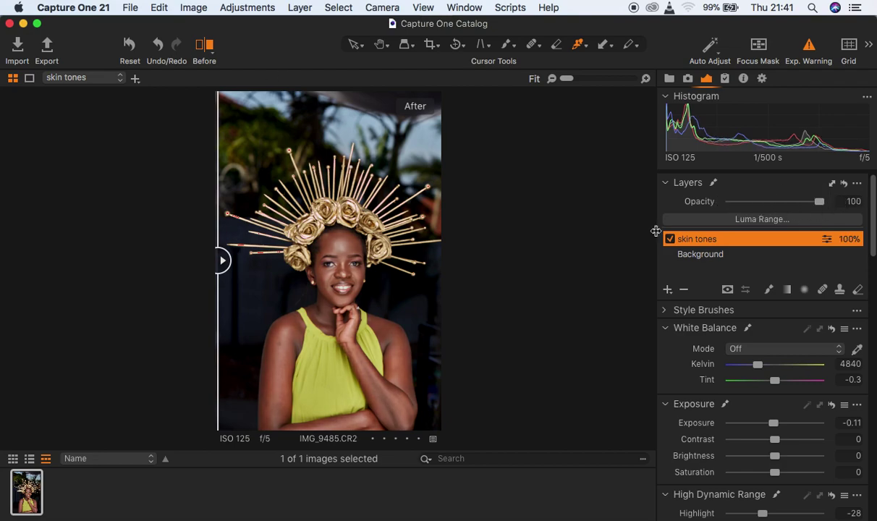